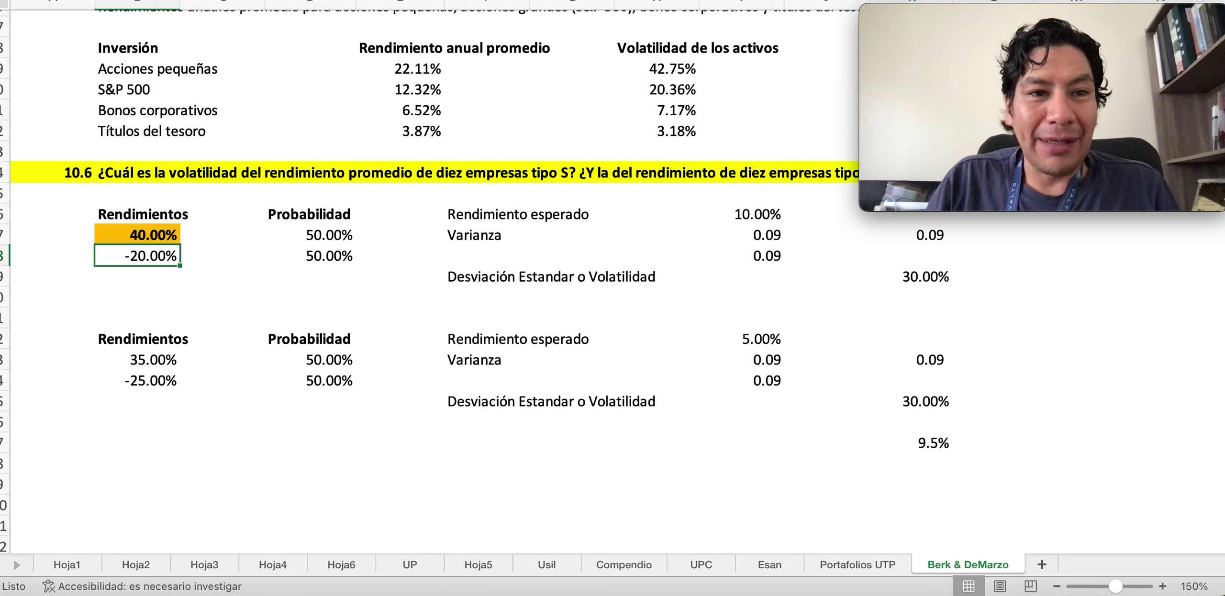
Apply the orange fill and bold formatting to the type S return of -20.00%, matching the 40.00% cell above
key(super+y)
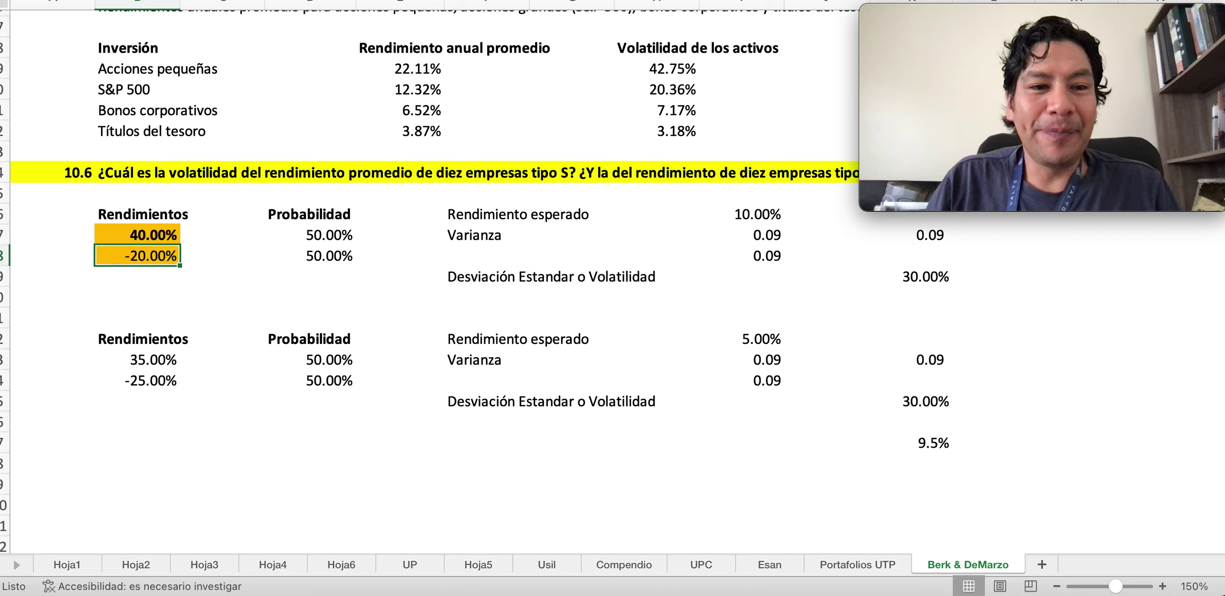
key(super+b)
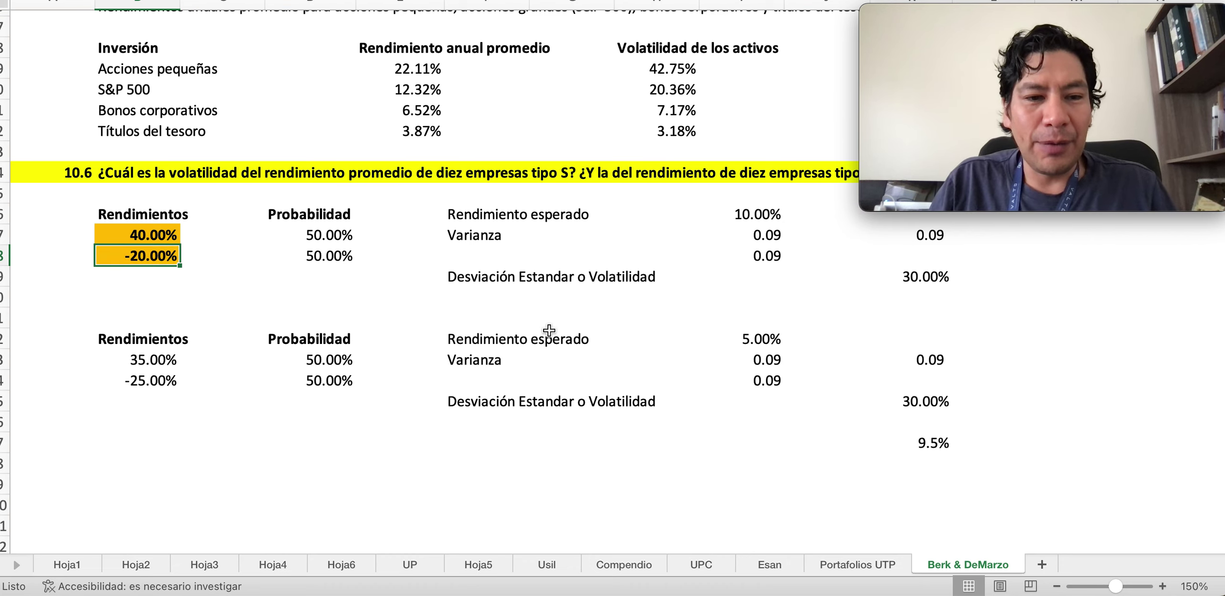
Read the Example 10.6 solution in the textbook PDF and review the type I expected return, variance and volatility cells in the Excel sheet
key(super+Tab)
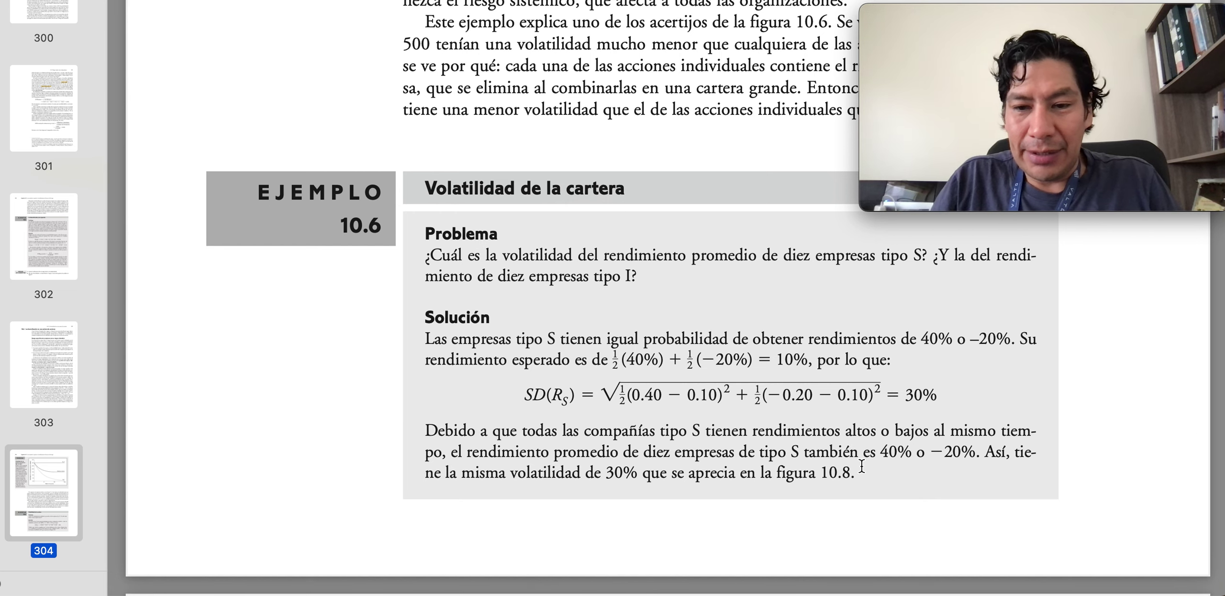
scroll(782, 443, down, 10)
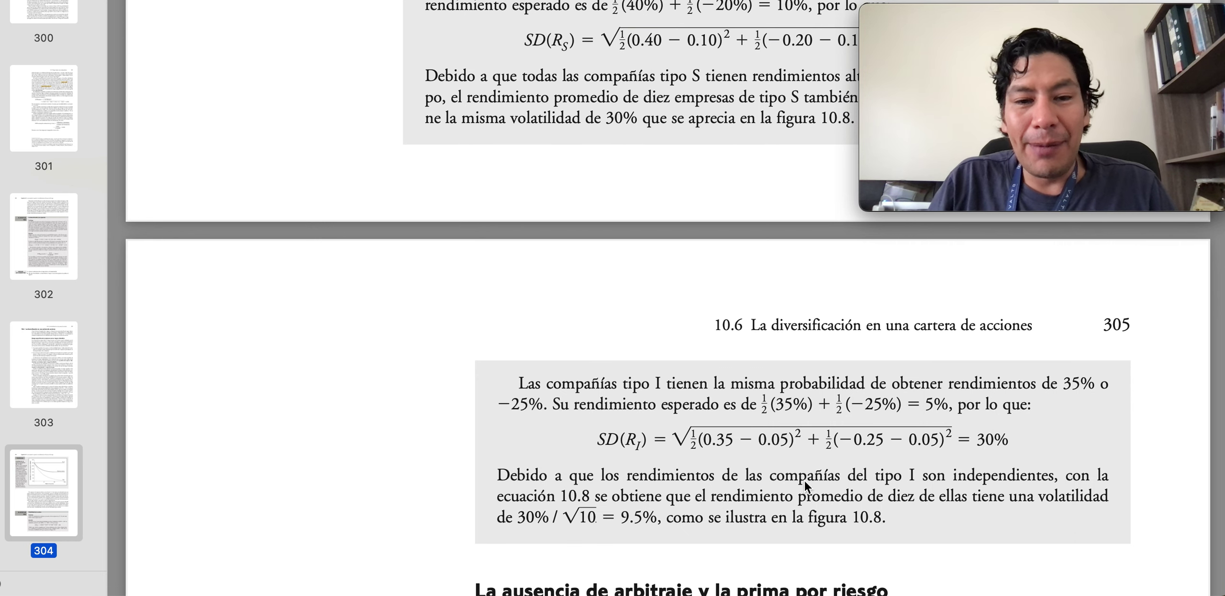
key(super+Tab)
click(755, 341)
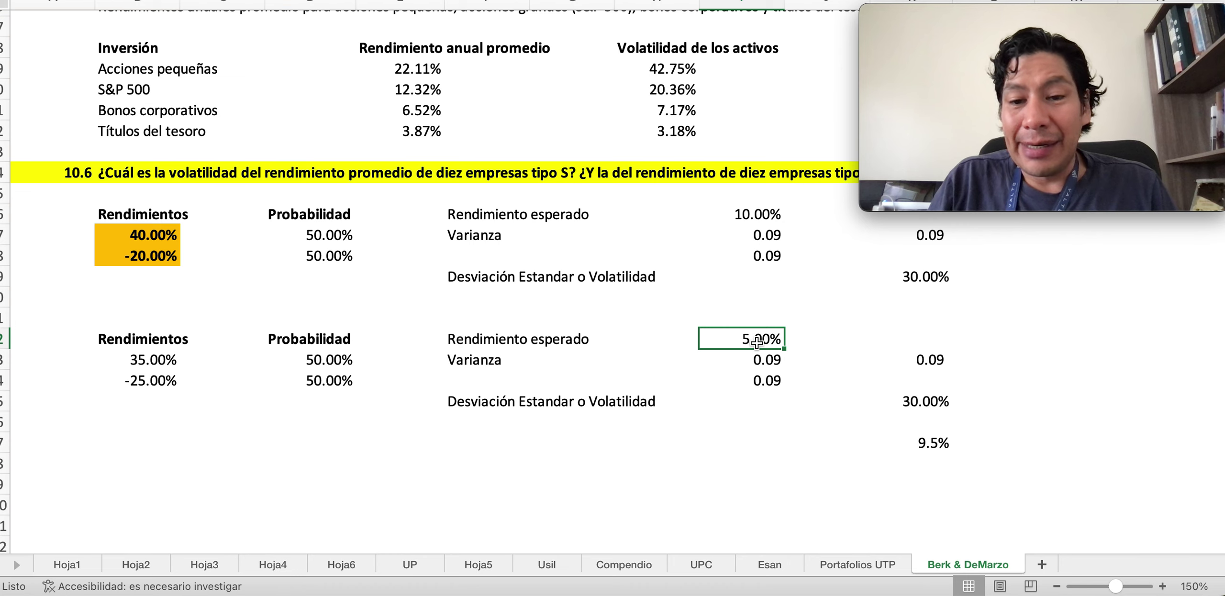
key(Down)
key(Down)
key(Down)
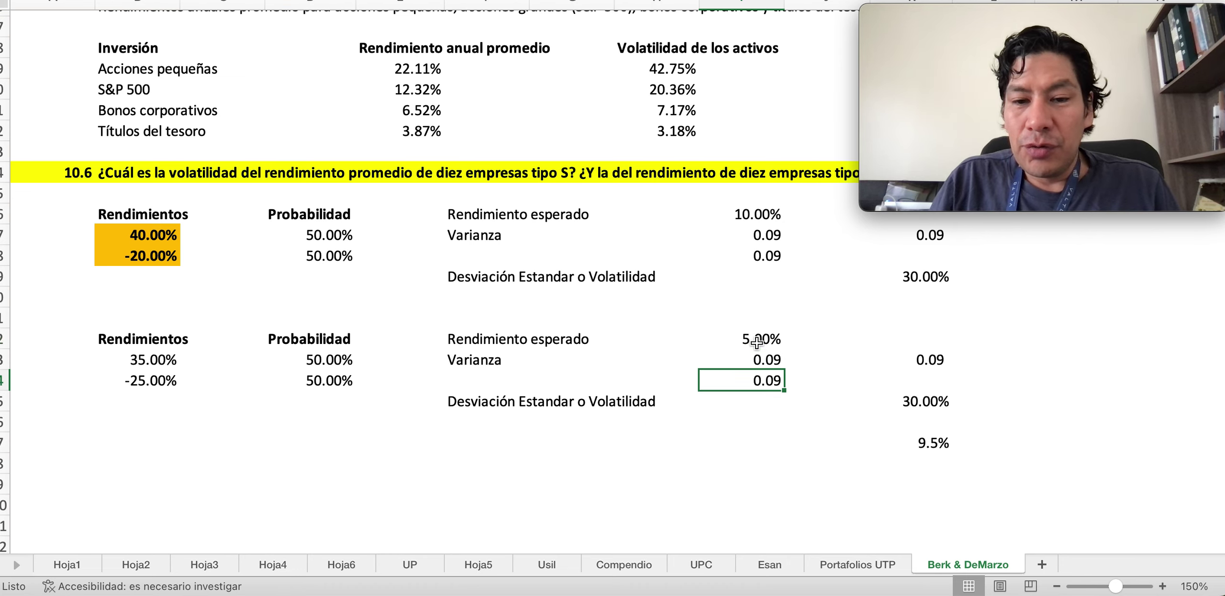
key(Right)
key(Right)
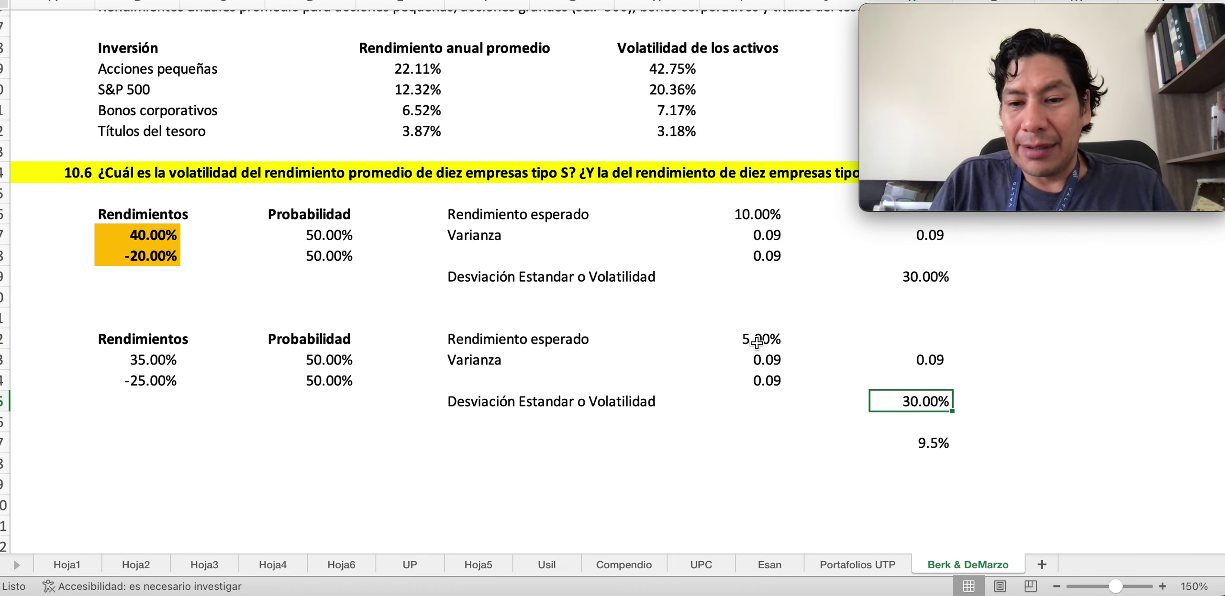
key(Right)
key(Left)
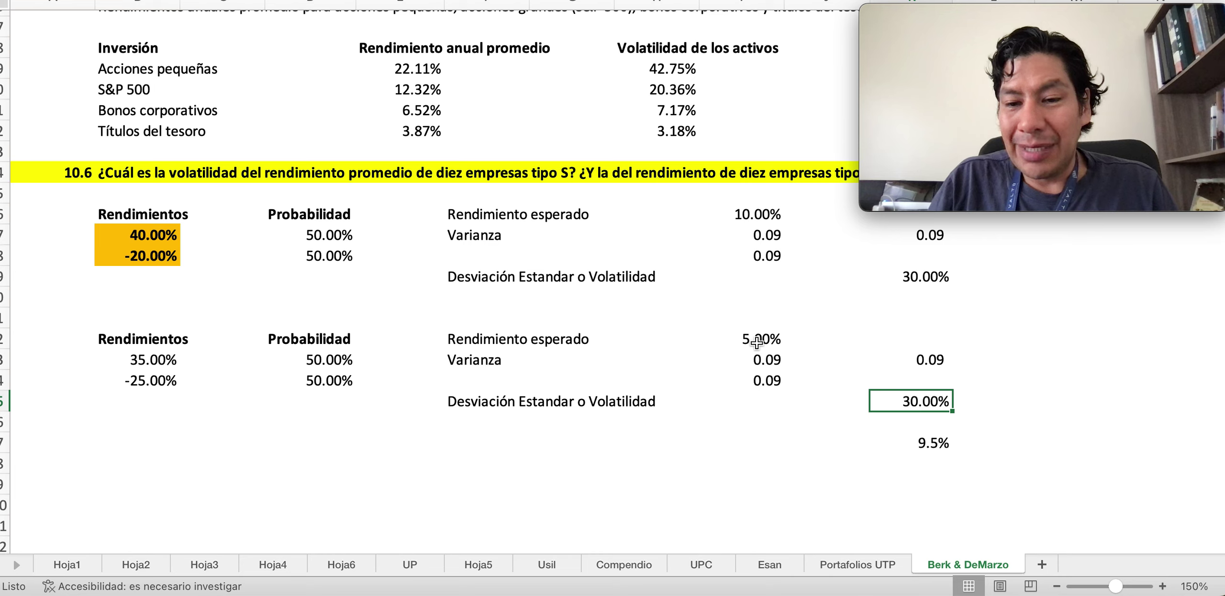
key(Left)
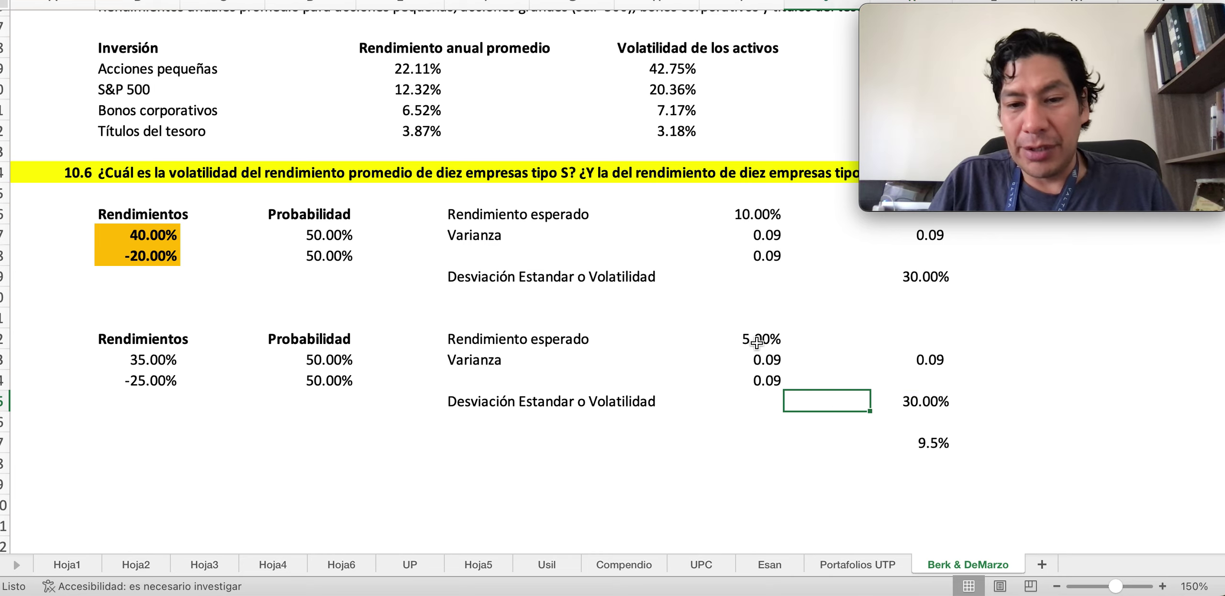
Add the type I volatility to its expected return in cell M95 with the formula =I92+K95
key(Right)
key(Right)
key(Right)
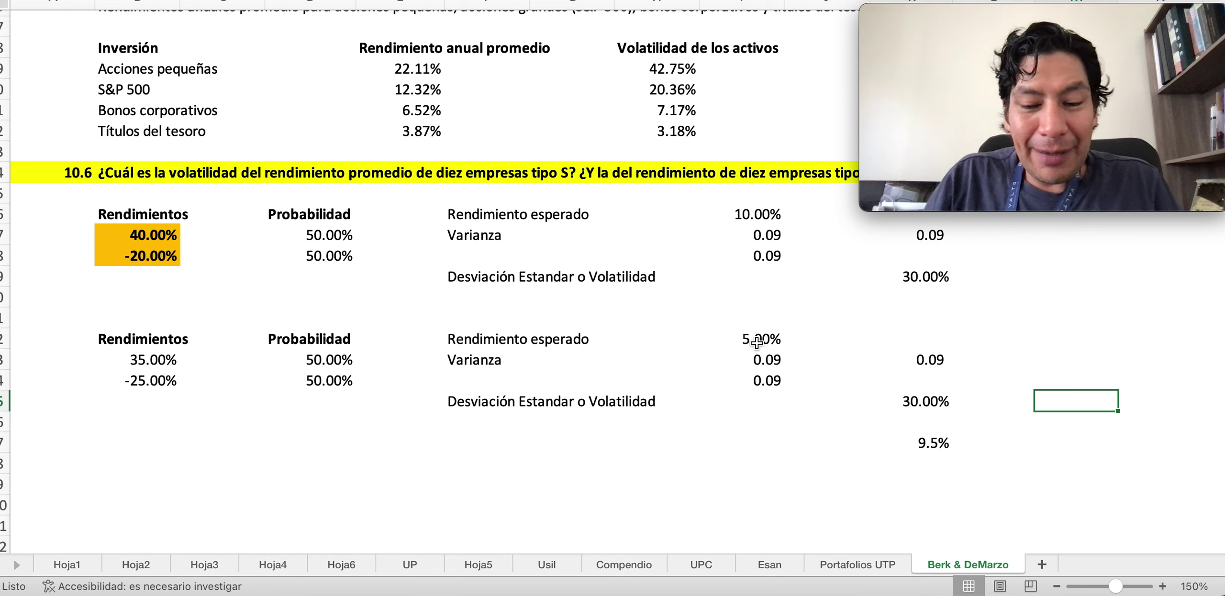
text(=)
key(Left)
key(Left)
key(Left)
key(Left)
key(Up)
key(Up)
key(Up)
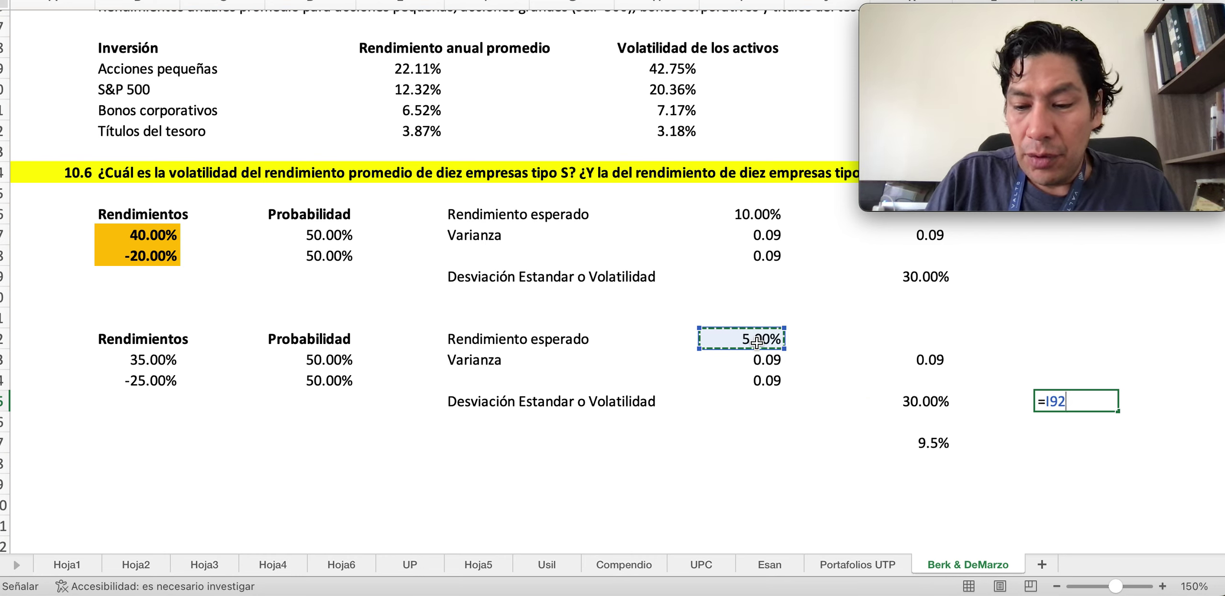
text(+)
key(Left)
key(Left)
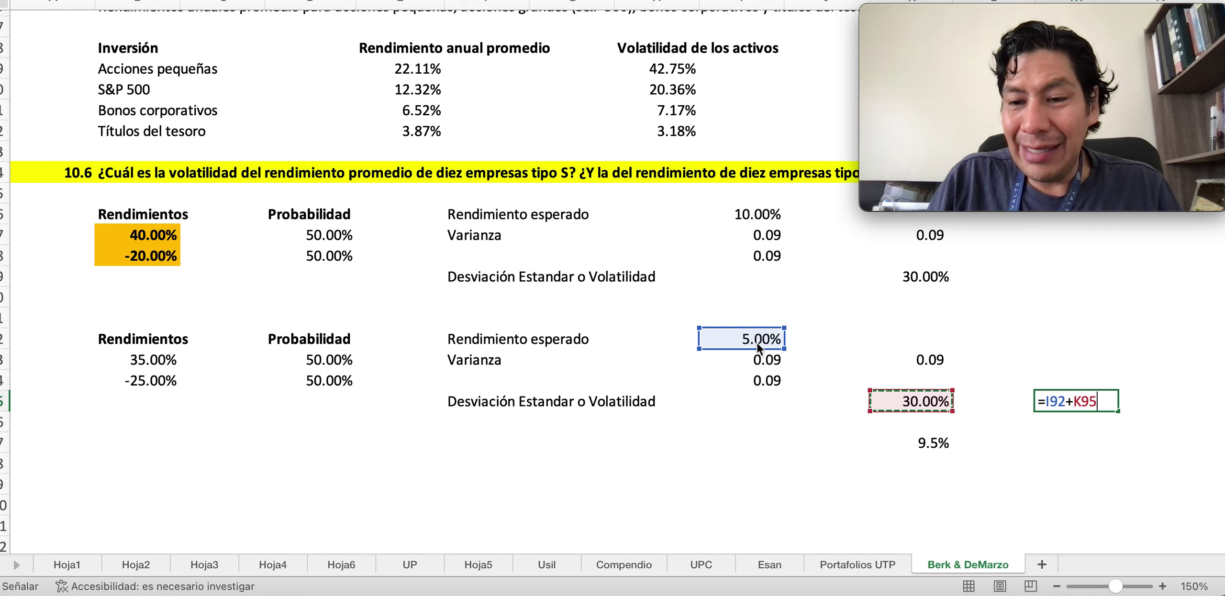
key(Return)
Subtract the type I volatility from its expected return in cell M96 with the formula =I92-K95
text(=)
key(Left)
key(Left)
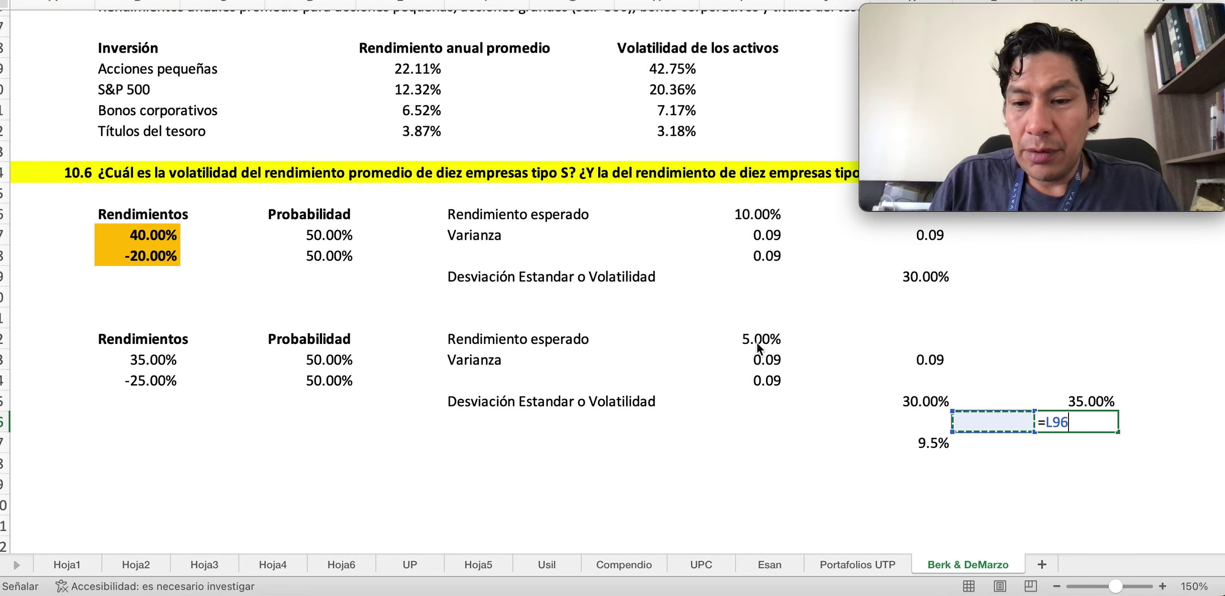
key(Up)
key(Up)
key(Up)
key(Up)
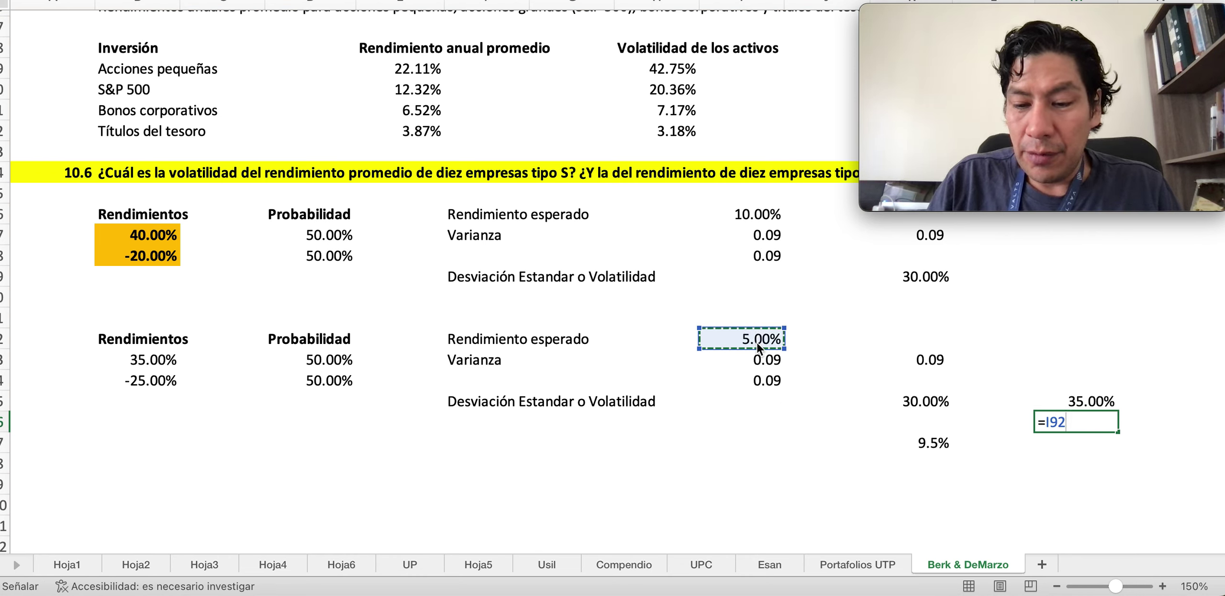
text(-)
key(Left)
key(Left)
key(Up)
key(Return)
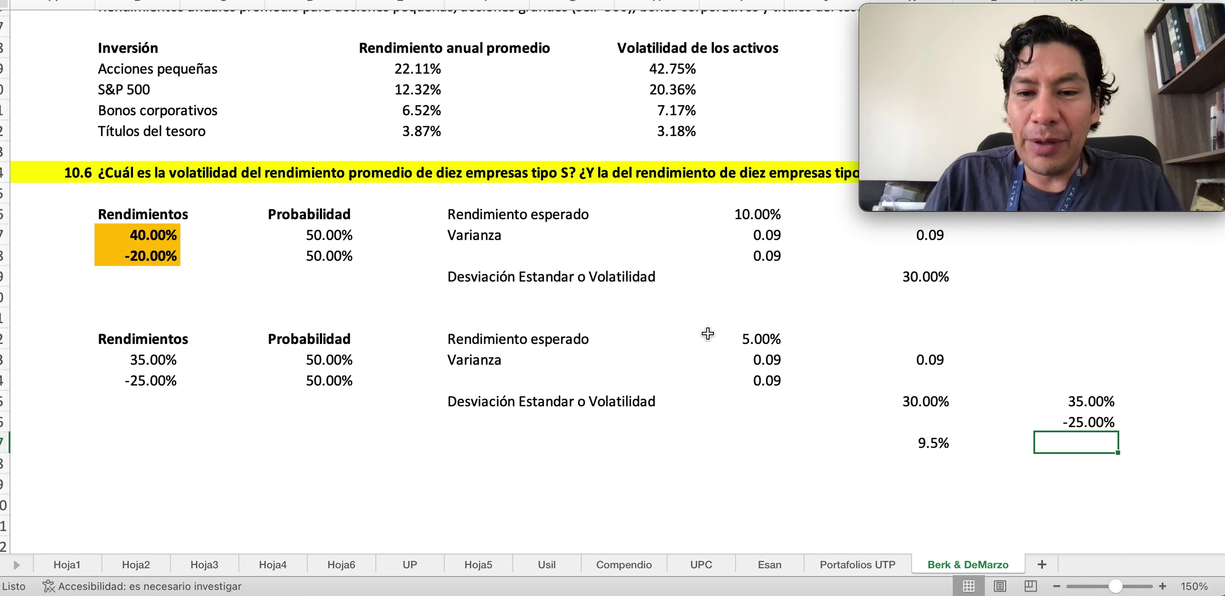
Examine Figure 10.8 on type S and type I portfolio volatility in the textbook PDF and return to the Excel sheet
click(754, 343)
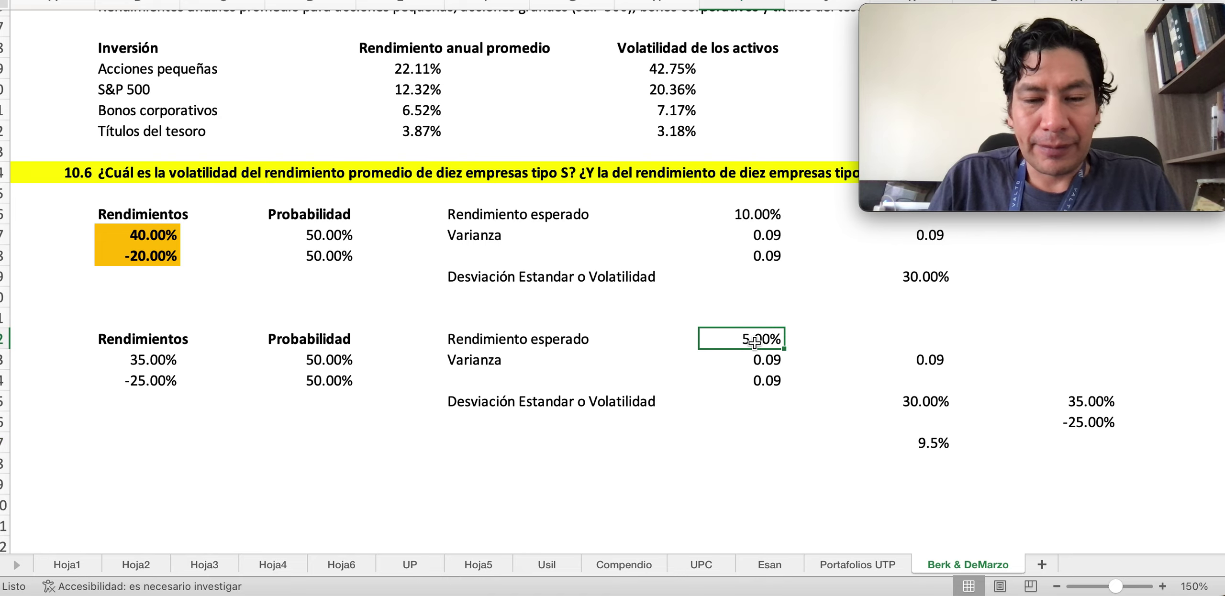
key(super+Tab)
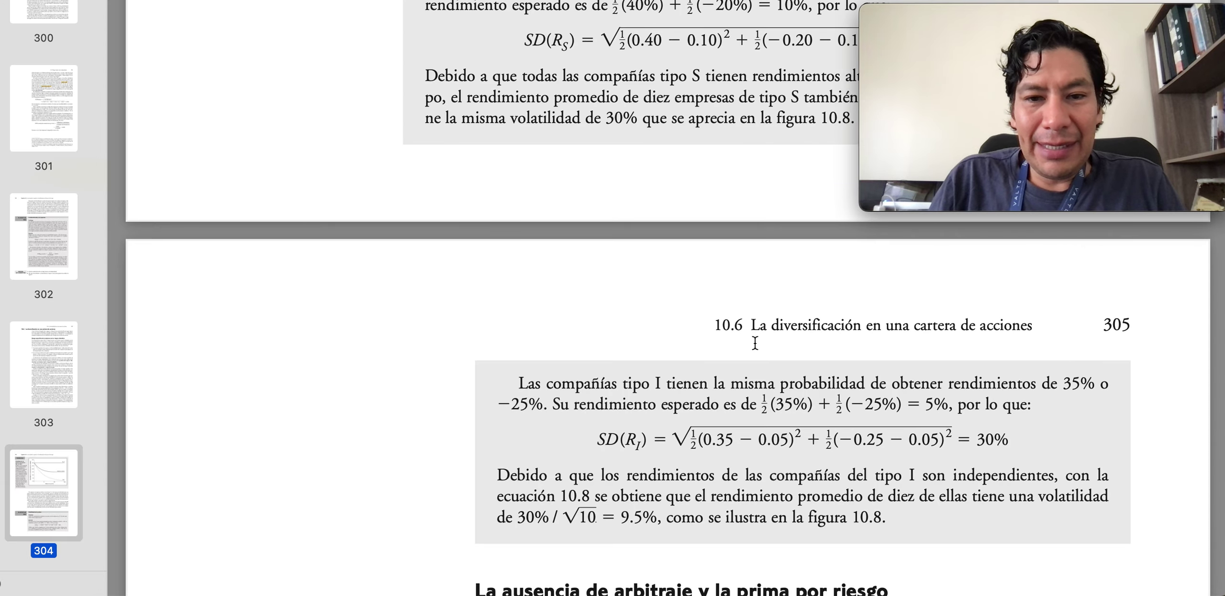
scroll(754, 343, up, 15)
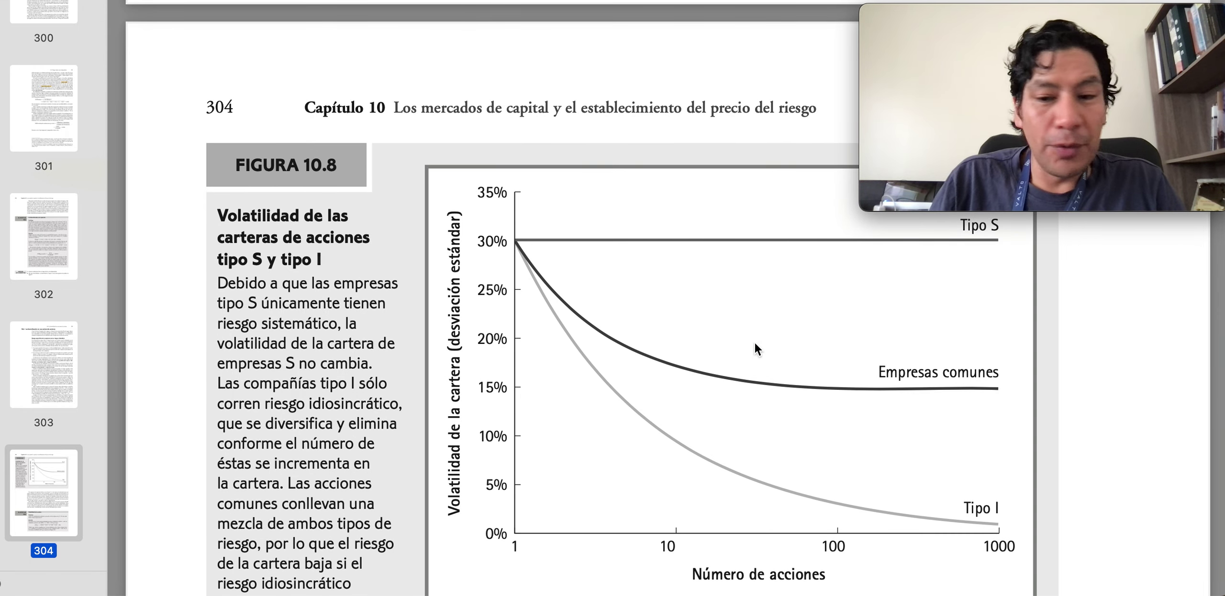
key(super+Tab)
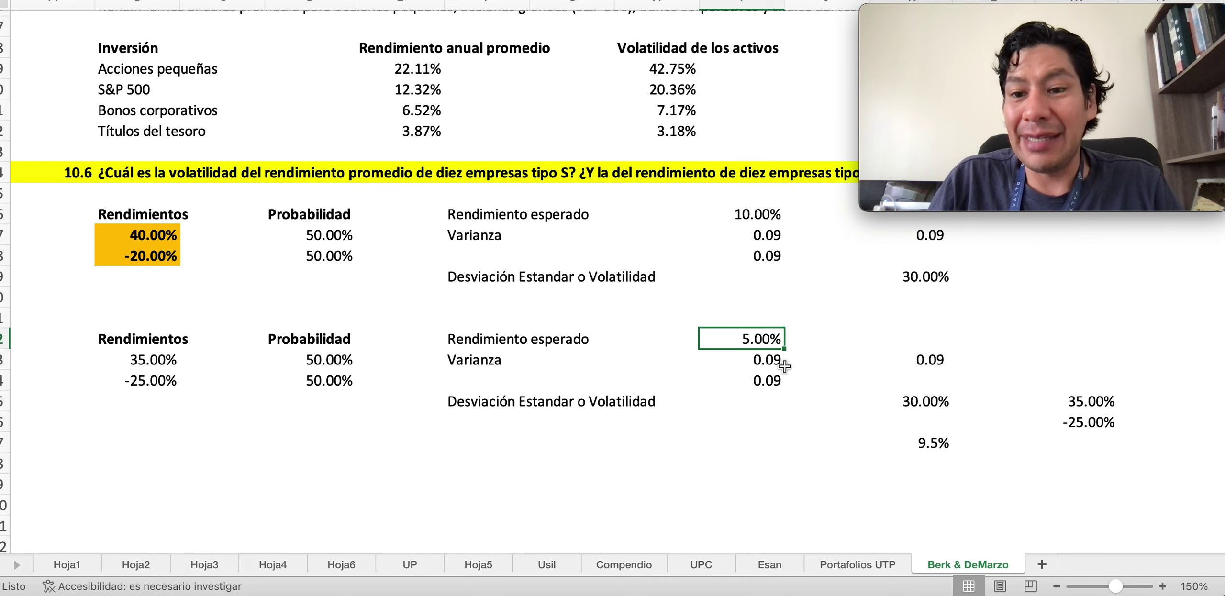
Check the textbook's volatility calculation for ten type I firms and enter =K95/RAIZ(10) in cell I97 of the Excel sheet
click(794, 446)
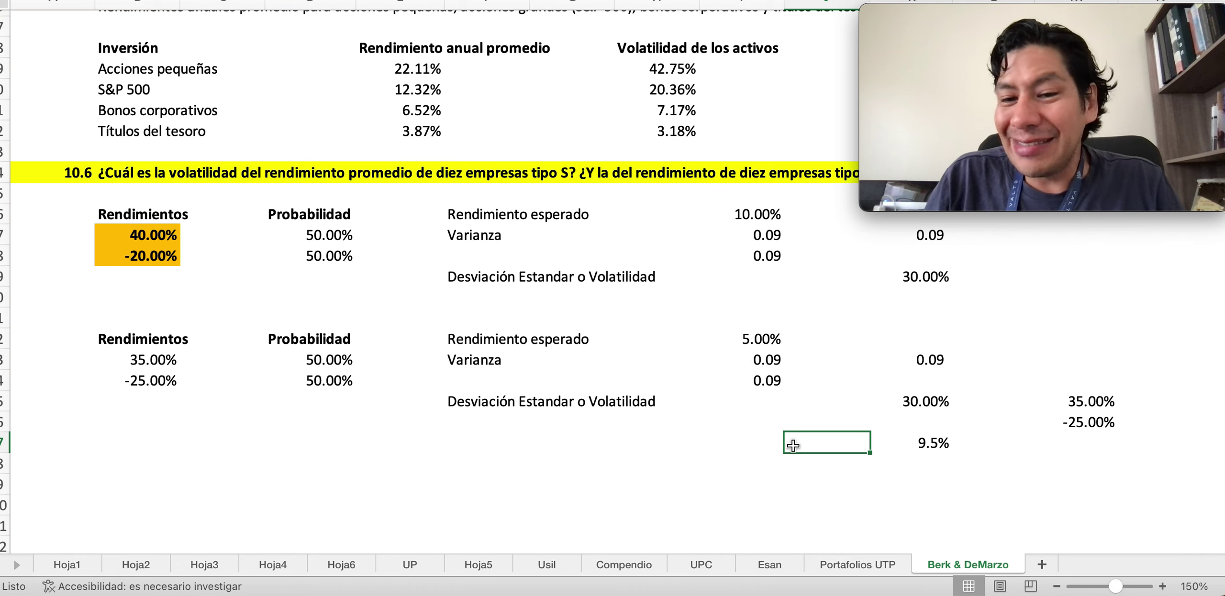
key(Left)
key(Left)
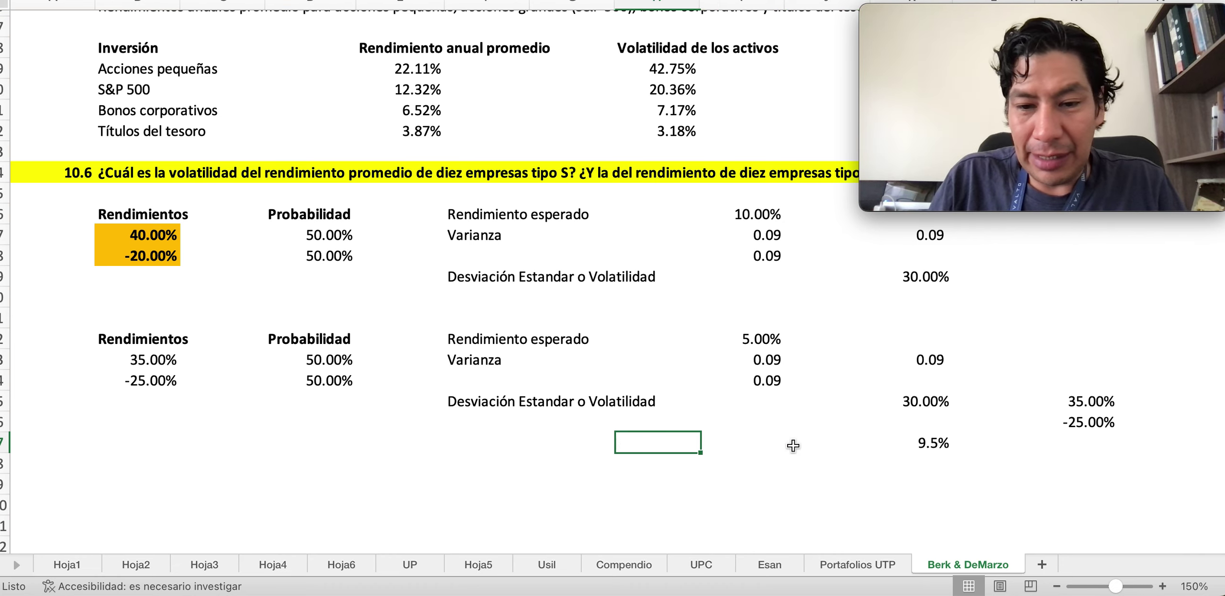
key(Right)
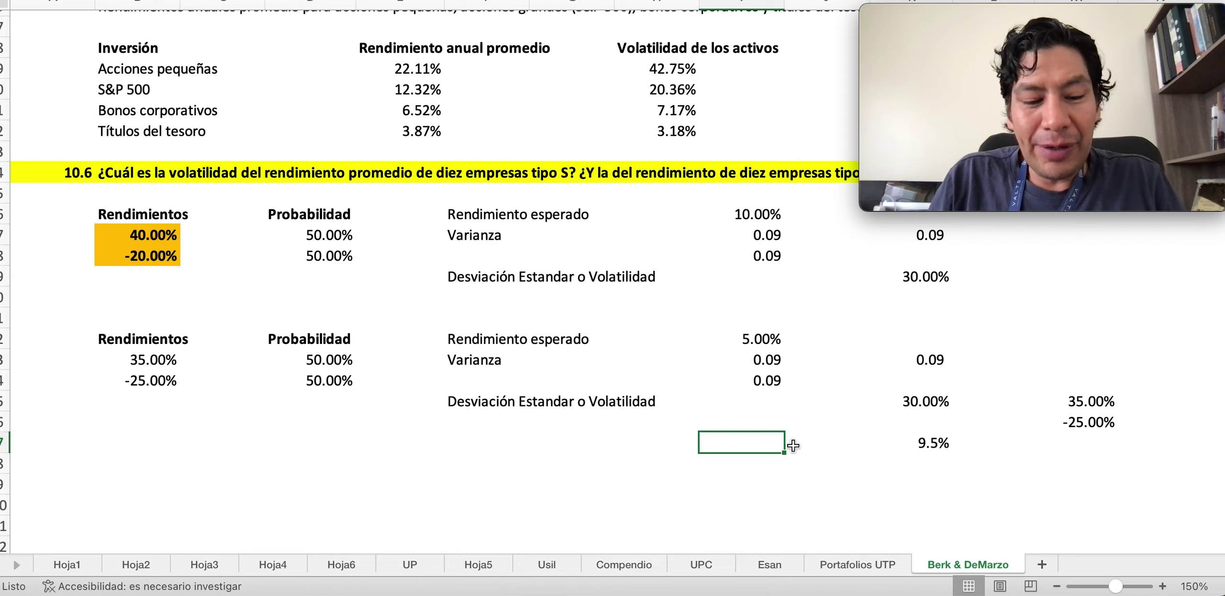
key(super+Tab)
scroll(657, 405, down, 20)
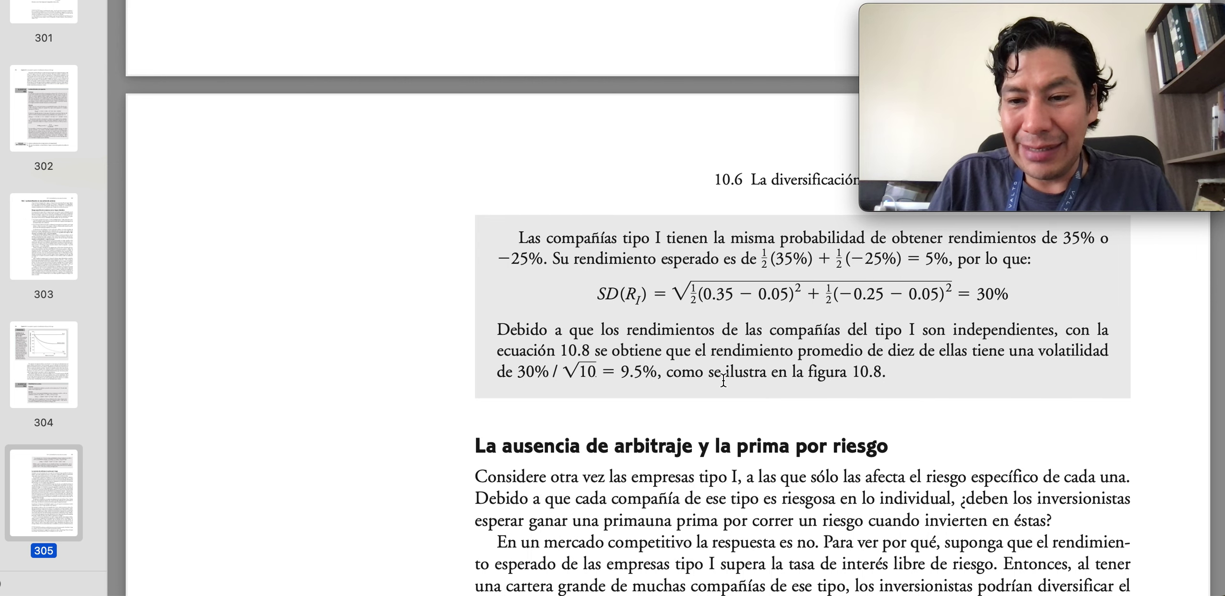
key(super+Tab)
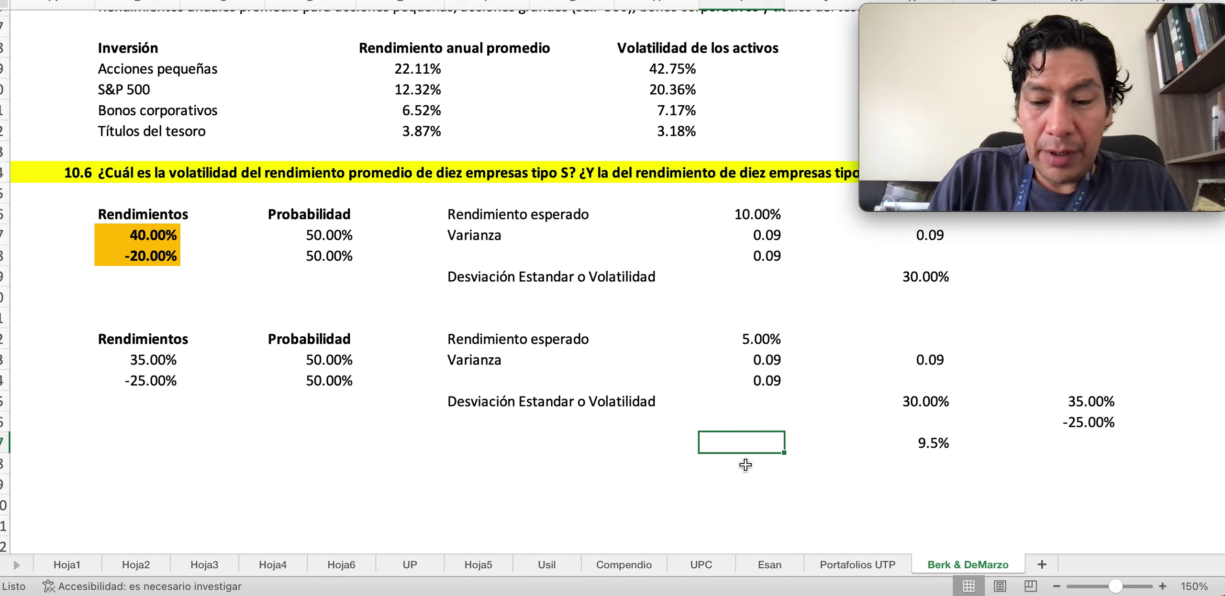
text(=)
click(921, 403)
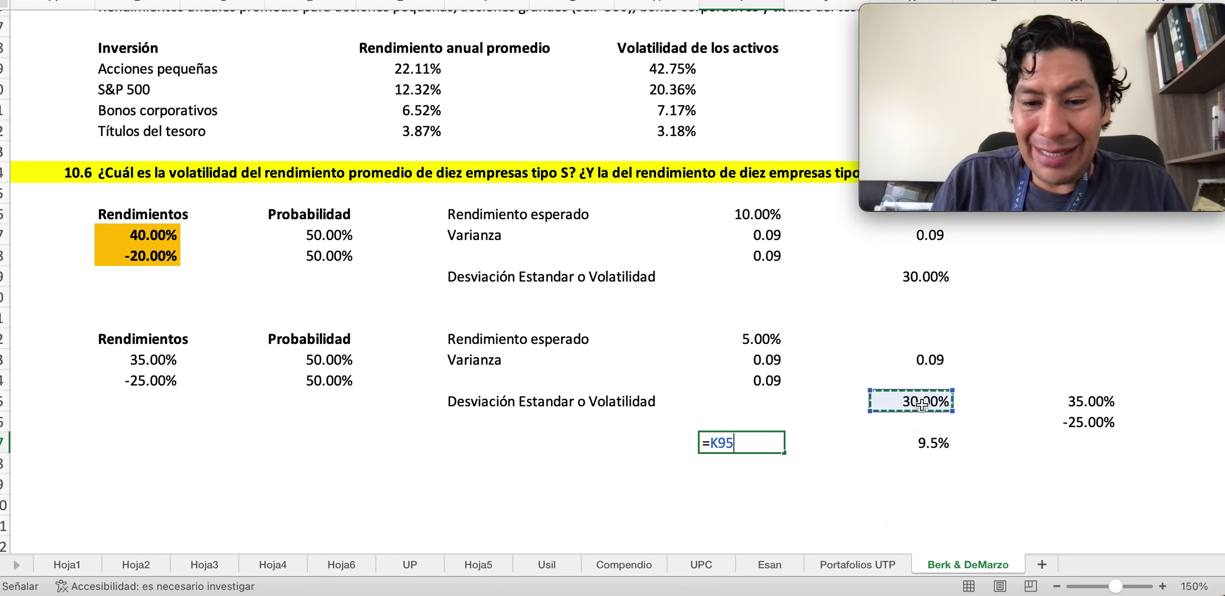
text(/ra)
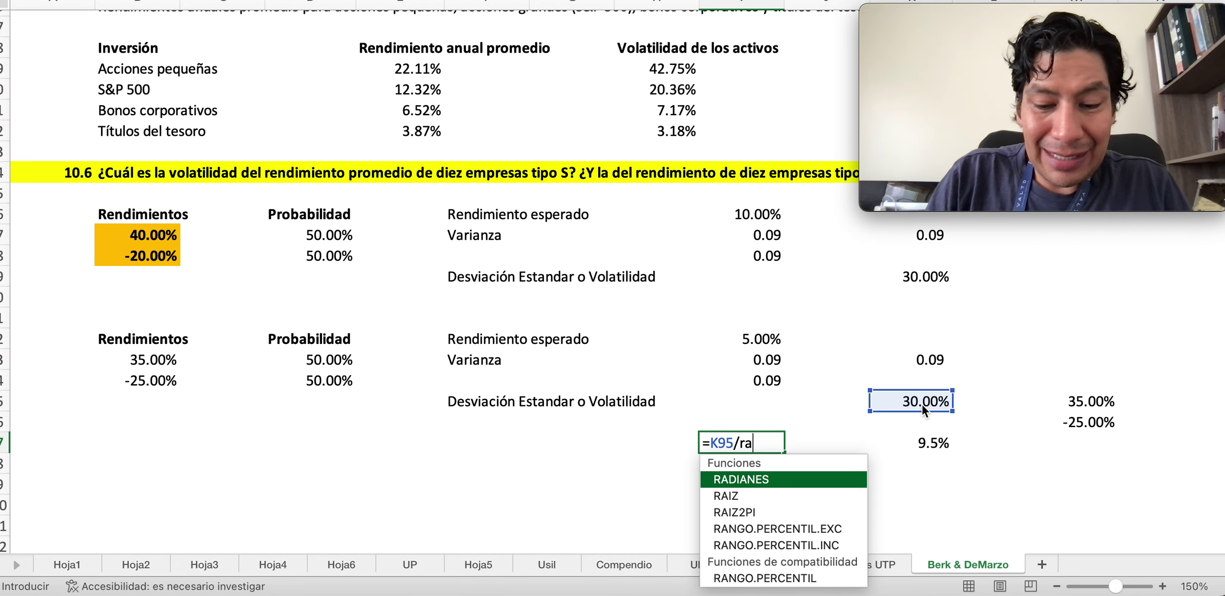
text(iz(10))
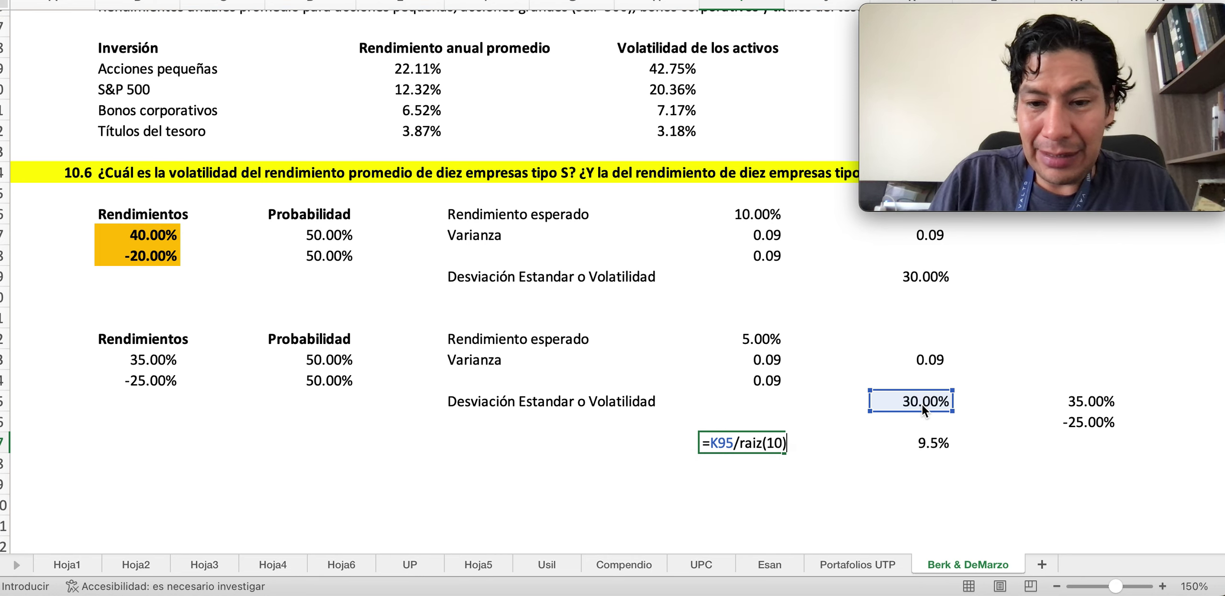
key(Return)
Format the ten-firm volatility in cell I97 as a percentage with one decimal place
key(Up)
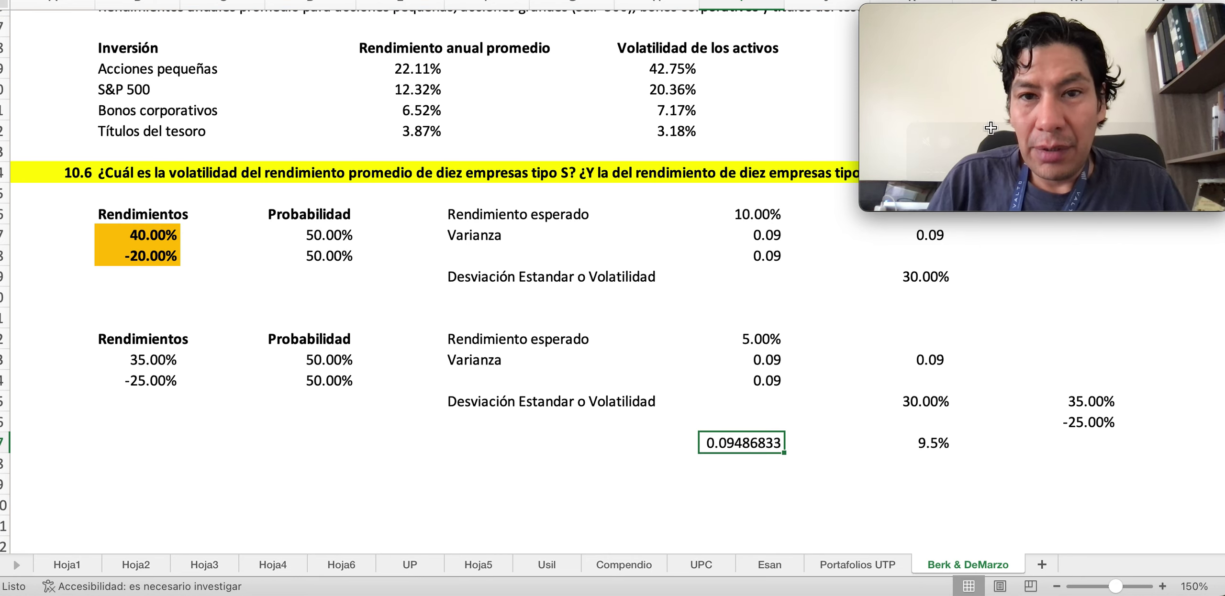
key(ctrl+shift+5)
key(alt+h)
key(0)
key(0)
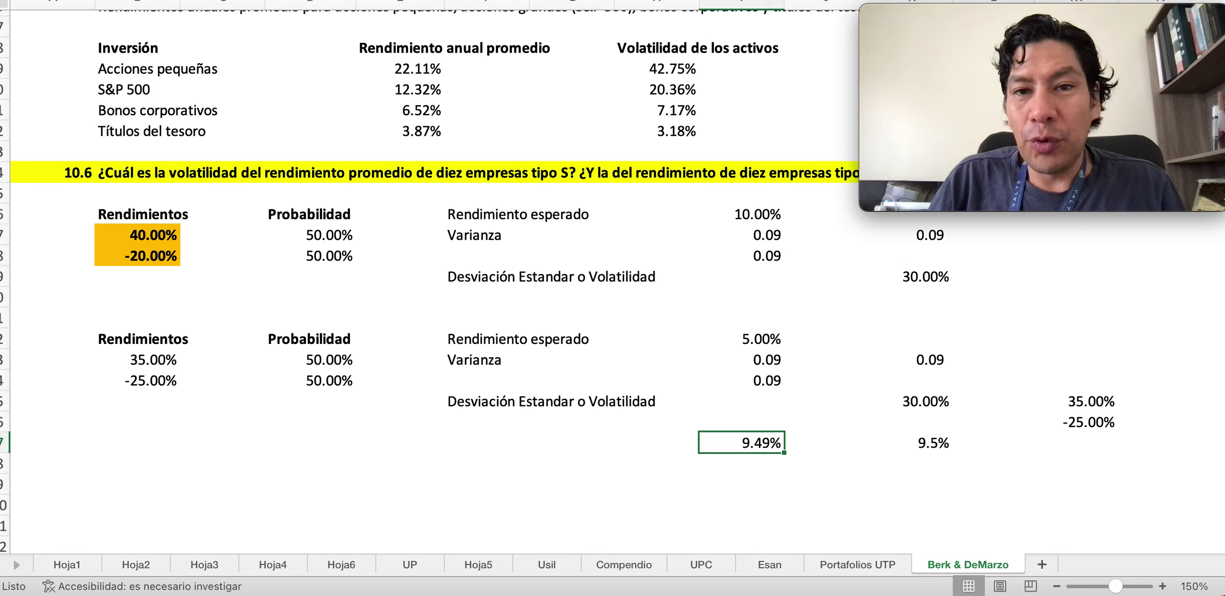
key(alt+h)
key(0)
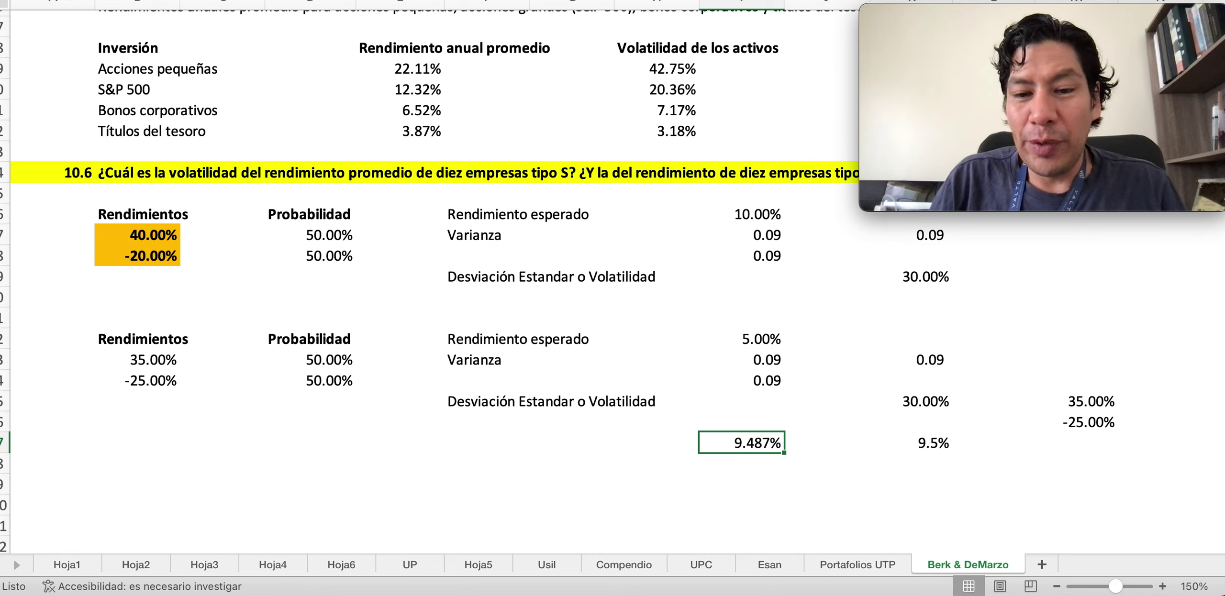
key(alt+h)
key(9)
key(9)
click(792, 482)
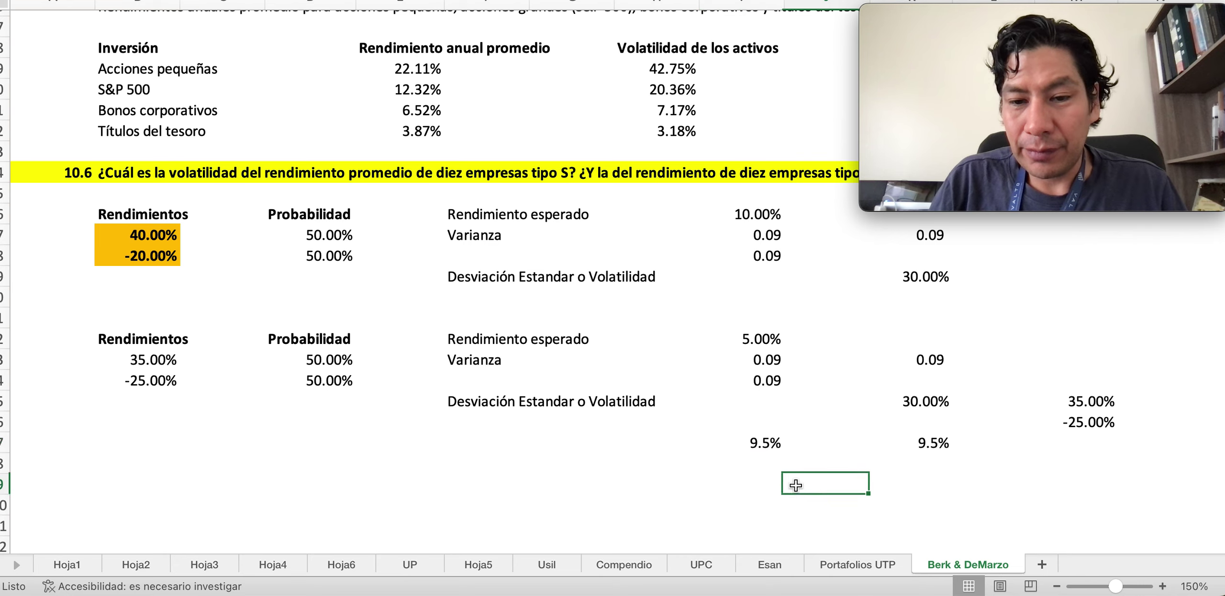
Compare the calculated ten-firm type I volatility in cell I97 with the solution in the textbook PDF
key(Left)
key(Up)
key(Up)
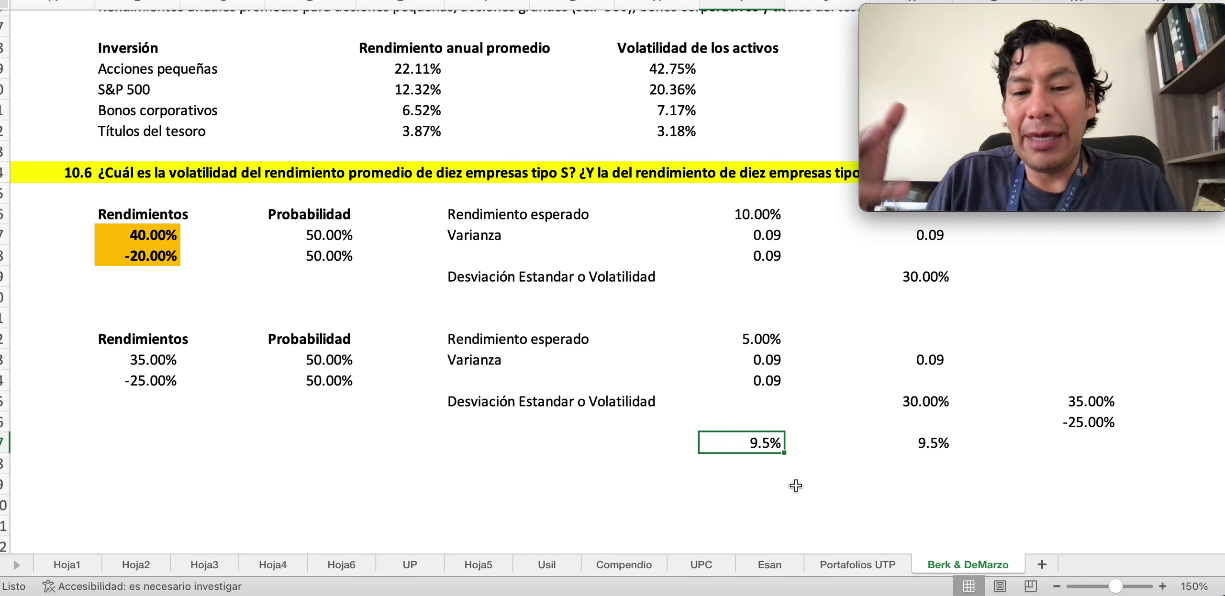
key(super+Tab)
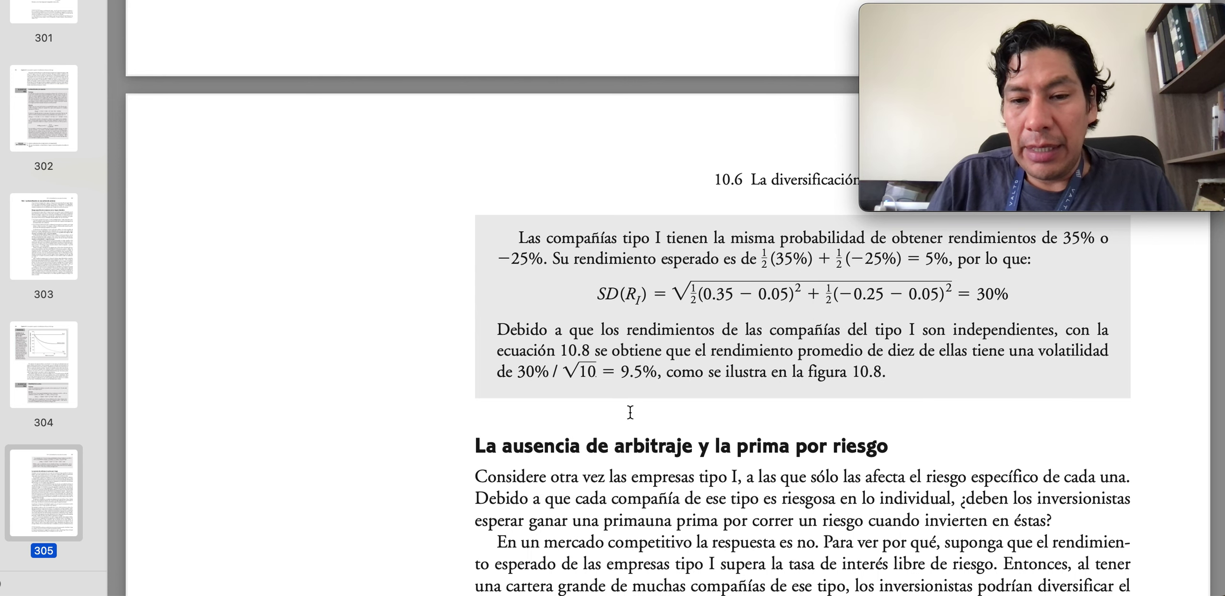
key(super+Tab)
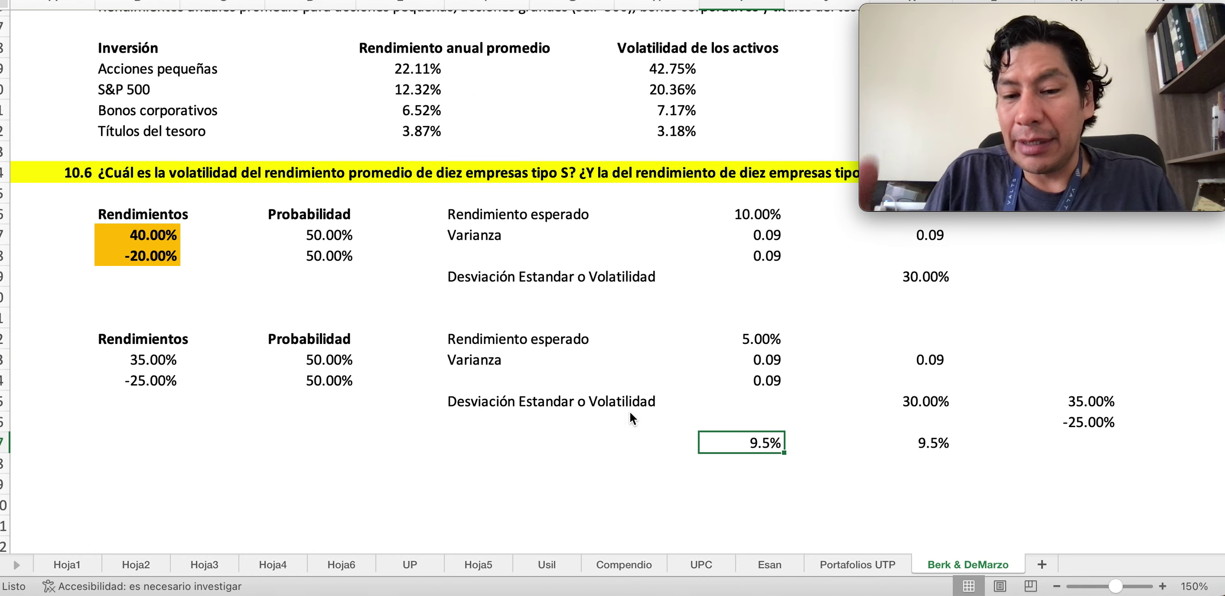
key(Right)
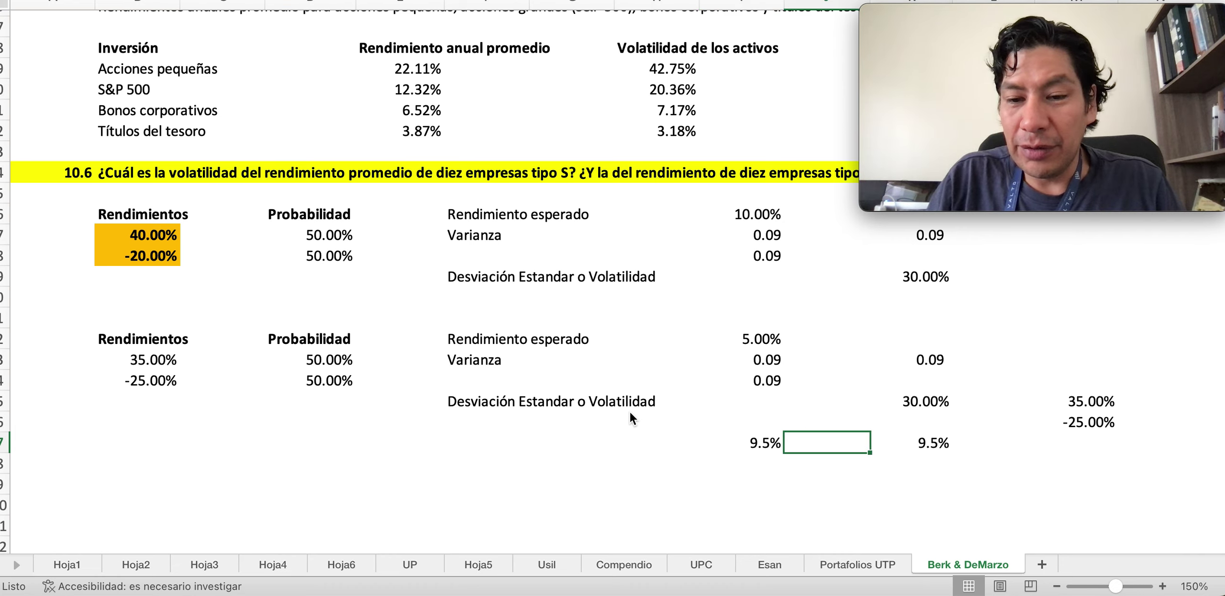
Calculate the upper return bound of the ten-firm type I portfolio in K99 with =I92+I97
key(Left)
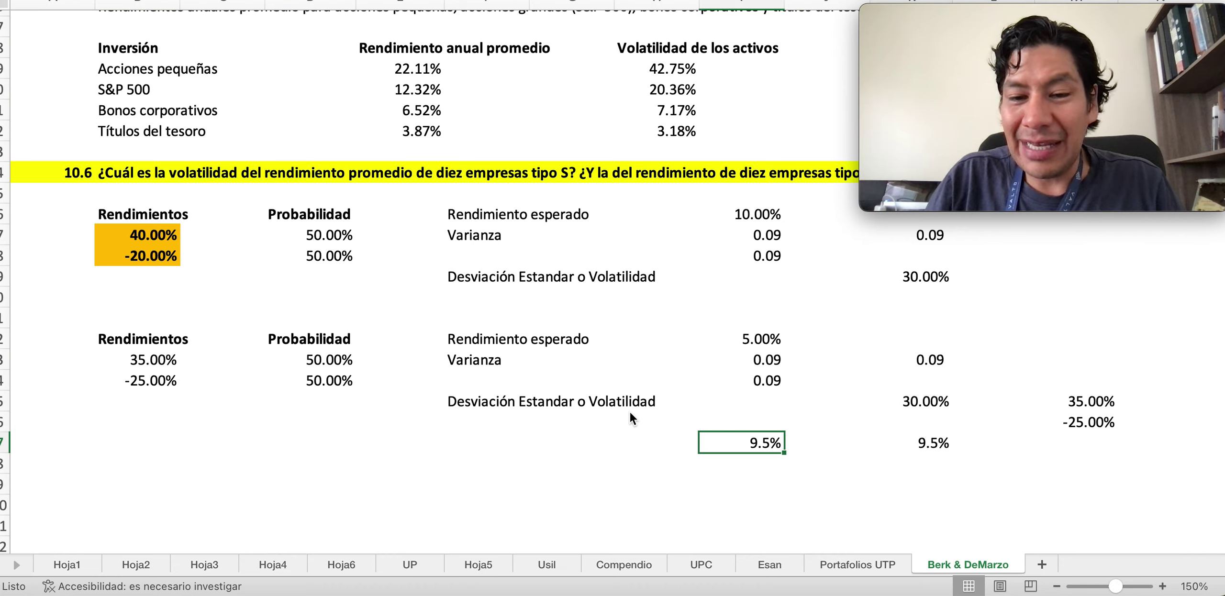
click(935, 476)
text(=)
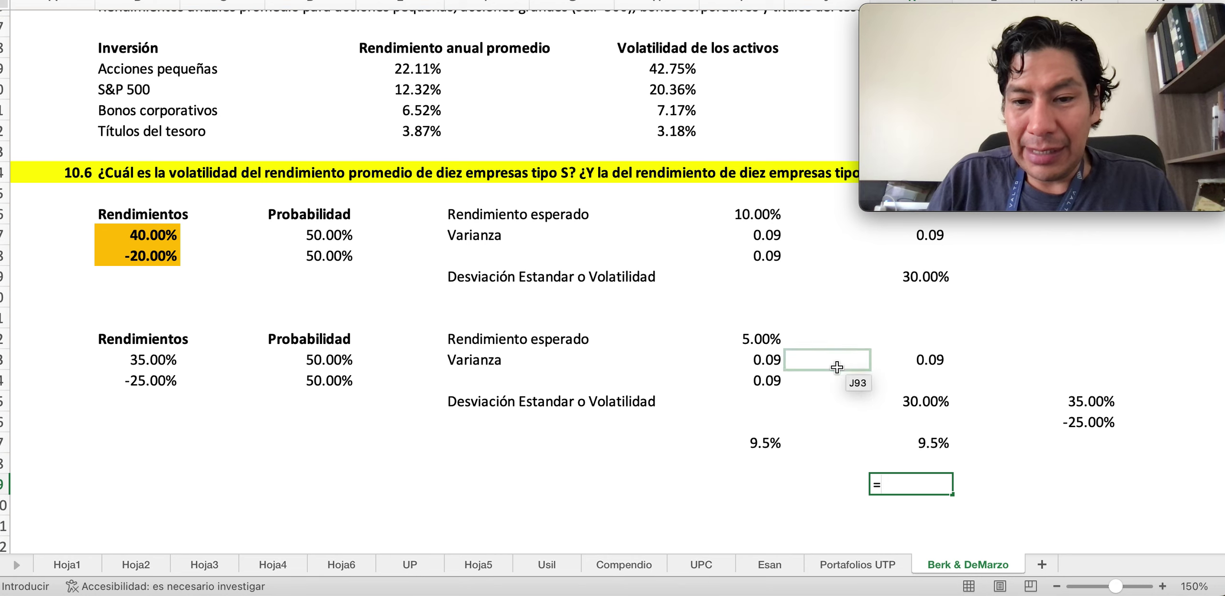
click(771, 344)
text(+)
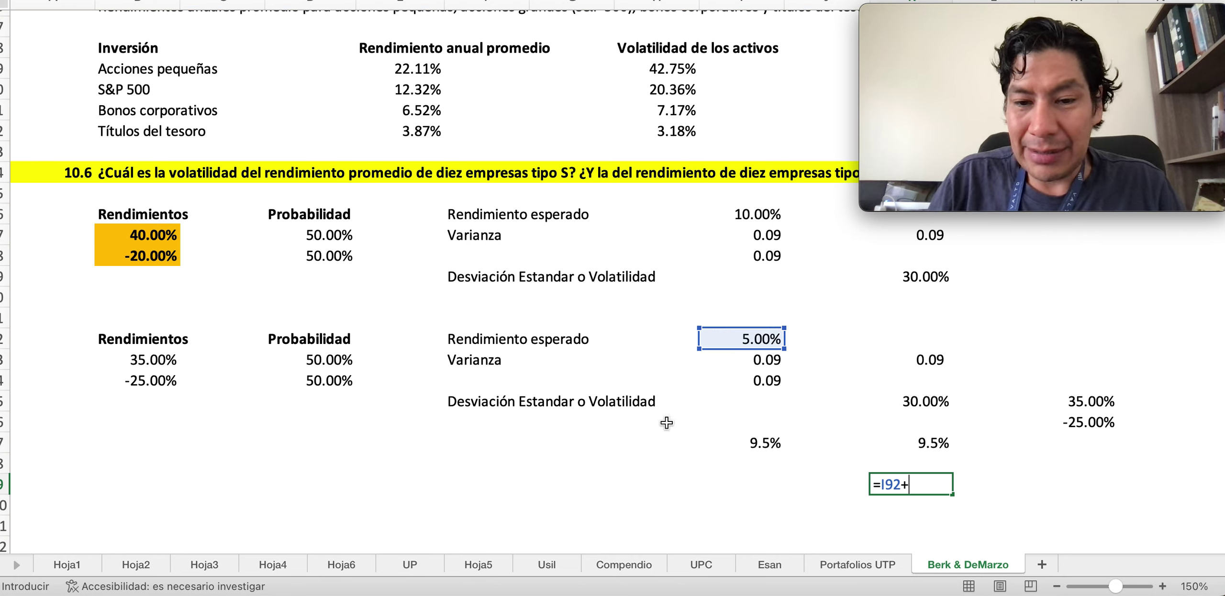
click(736, 443)
key(Return)
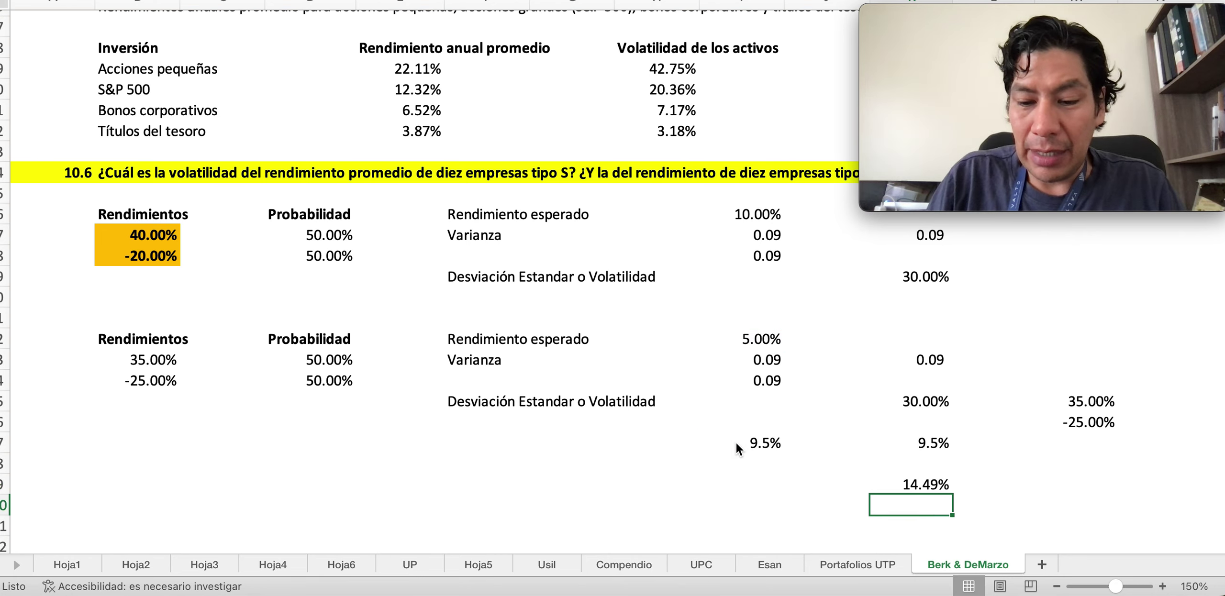
Calculate the lower return bound of the ten-firm type I portfolio in K100 with =I92-I97
text(=)
click(747, 340)
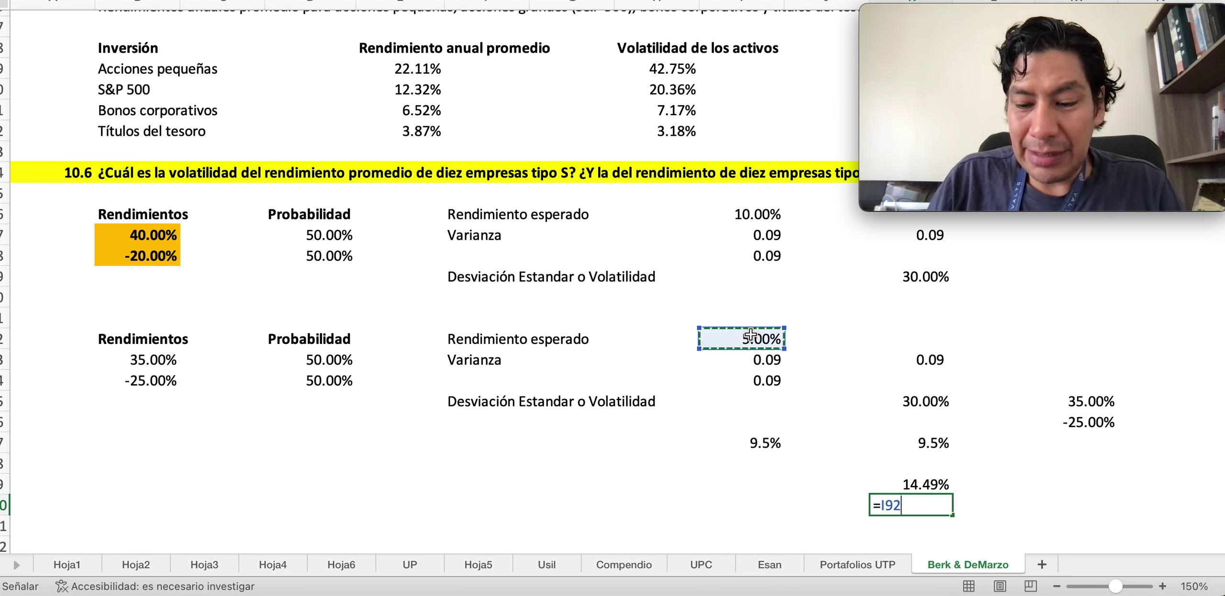
text(-)
click(752, 443)
key(Return)
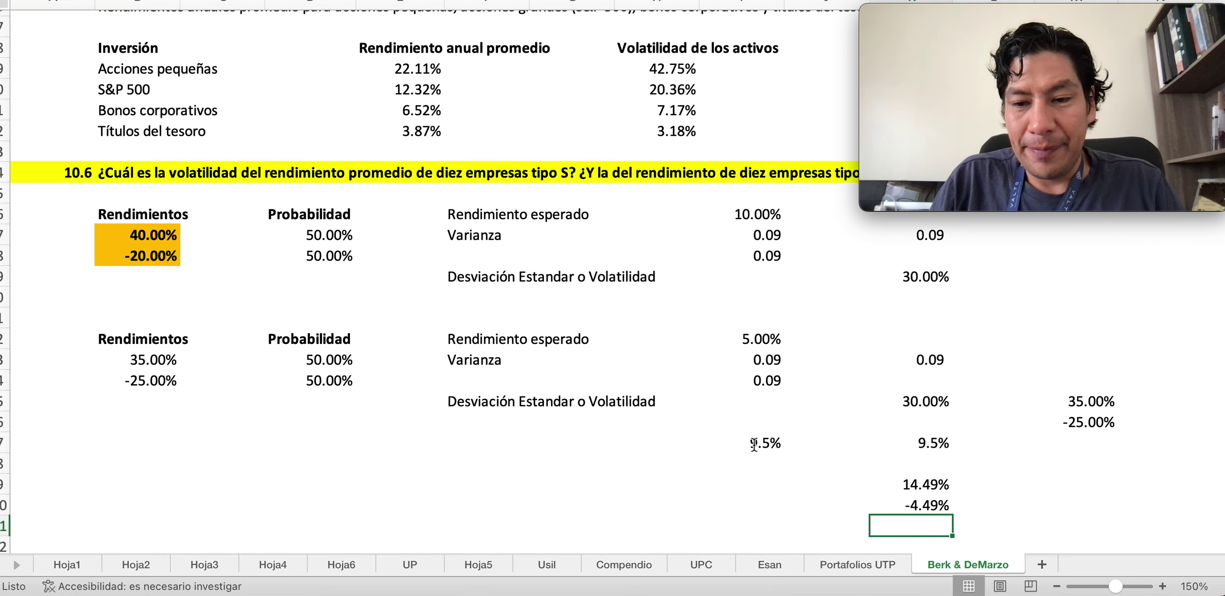
Switch to the textbook PDF and review the pages on no-arbitrage and the risk premium through the start of section 10.7
key(super+Tab)
scroll(766, 460, down, 5)
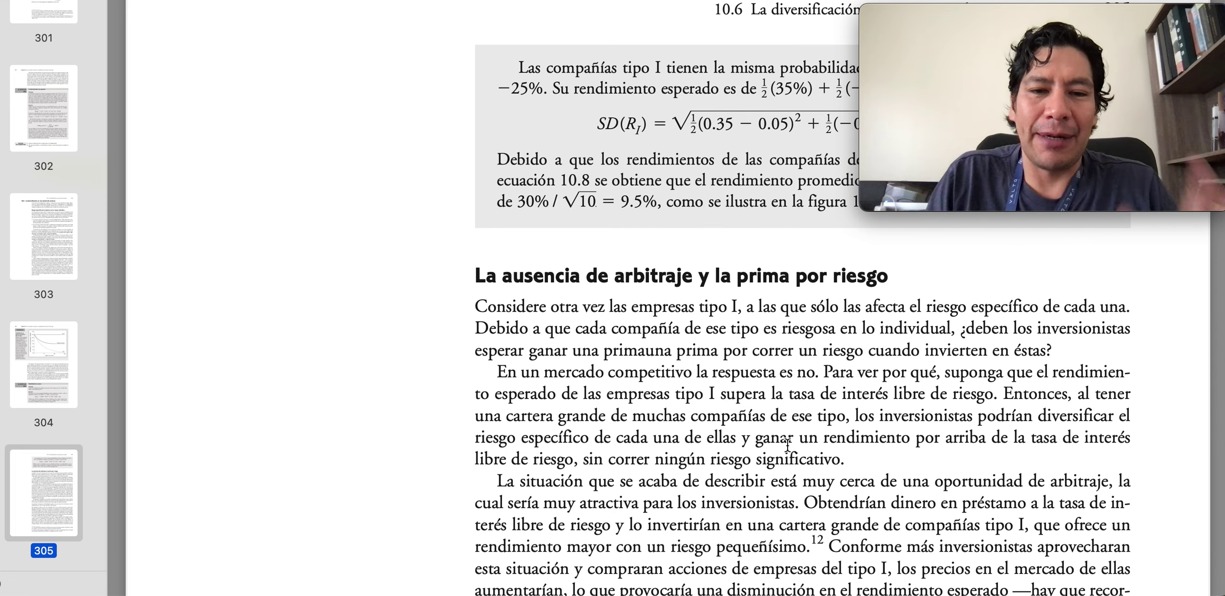
scroll(620, 345, down, 15)
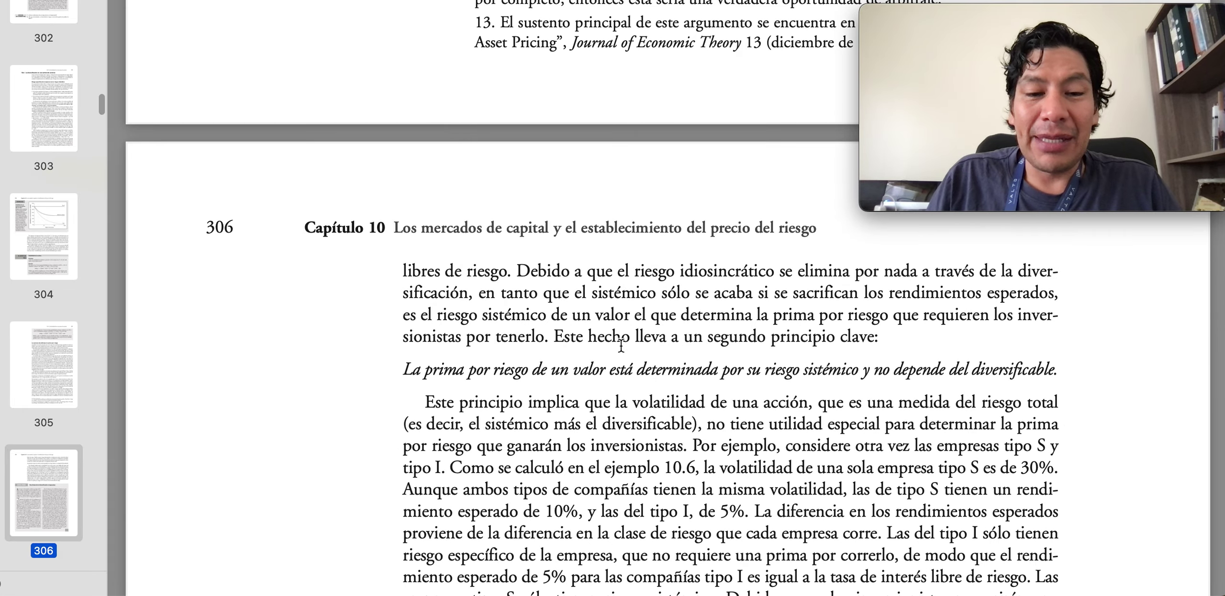
scroll(621, 345, down, 20)
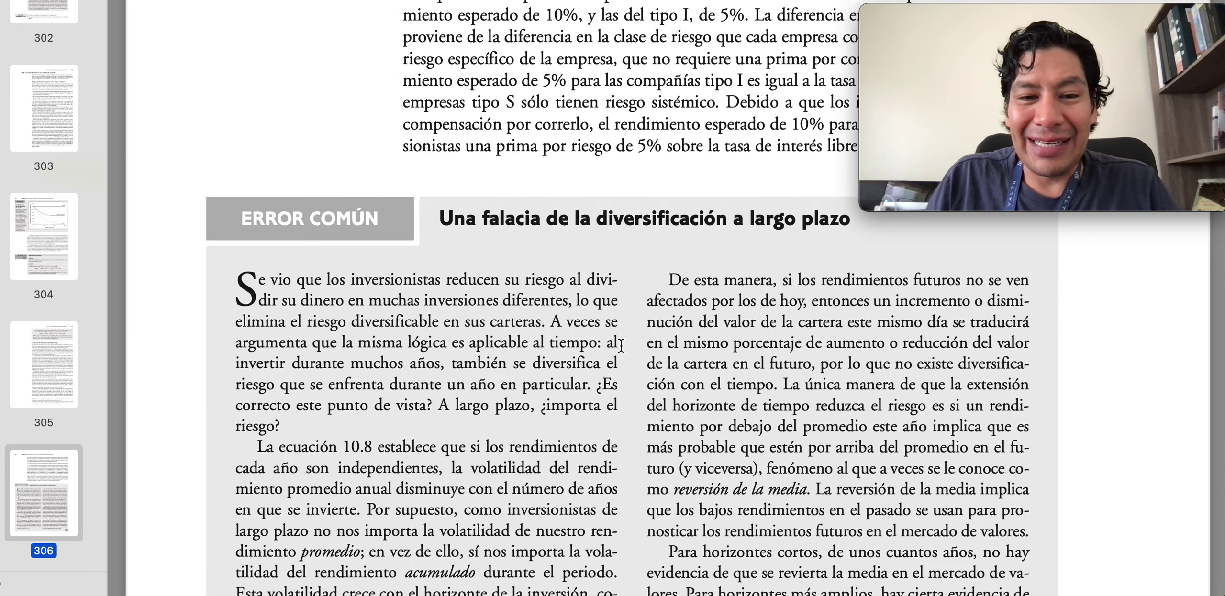
scroll(621, 345, down, 18)
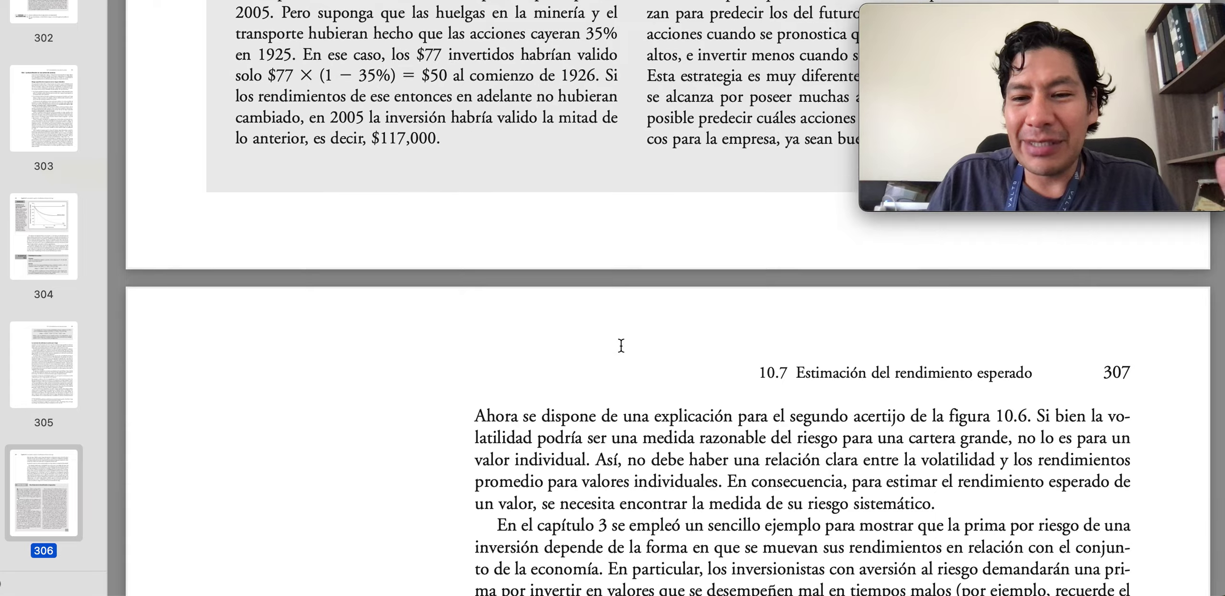
scroll(621, 345, down, 12)
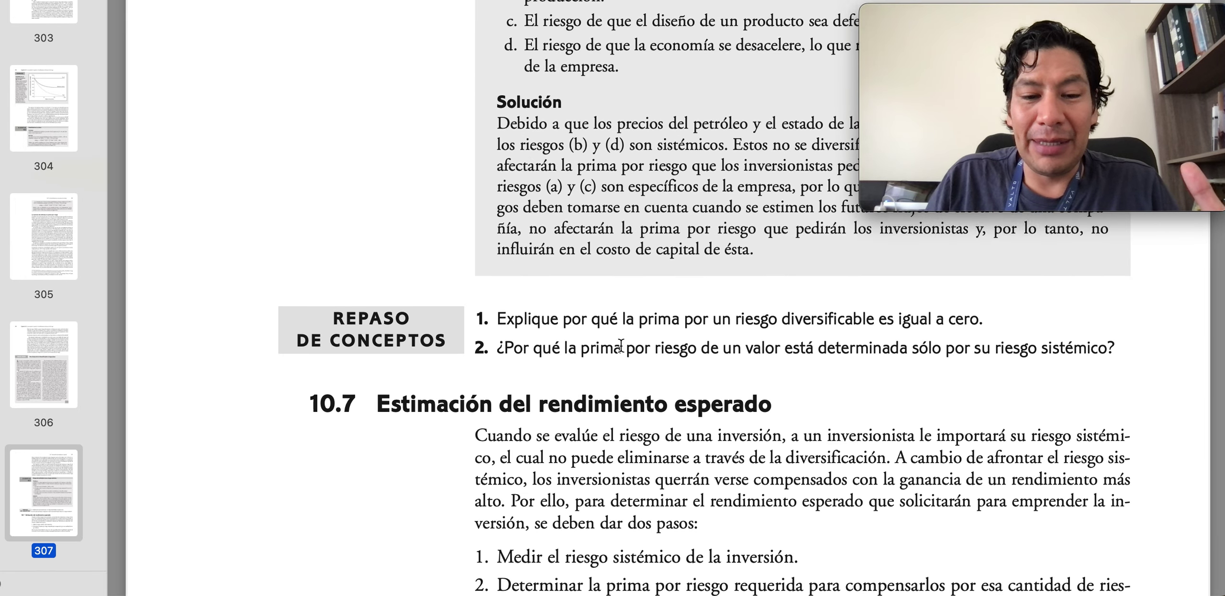